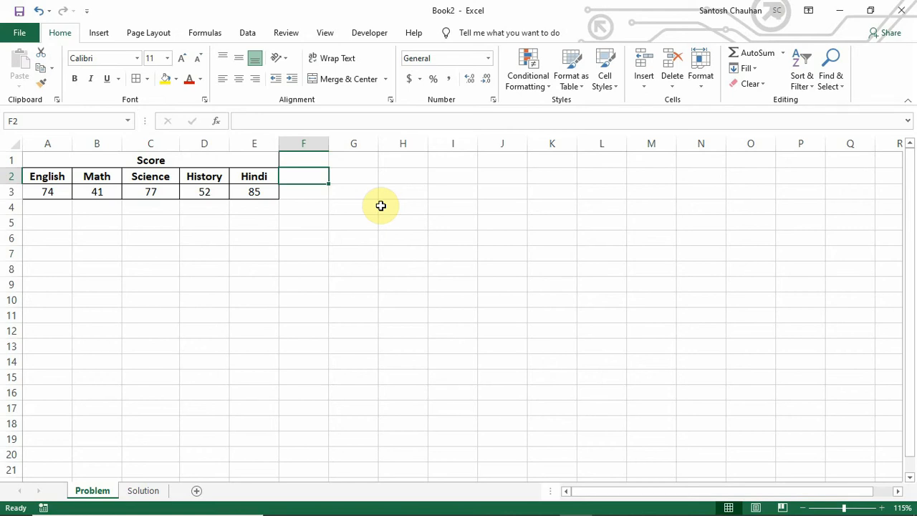
- Examine the score table's columns A to E, its subject header row and the merged Score heading
left_click_drag(364, 208, 407, 212)
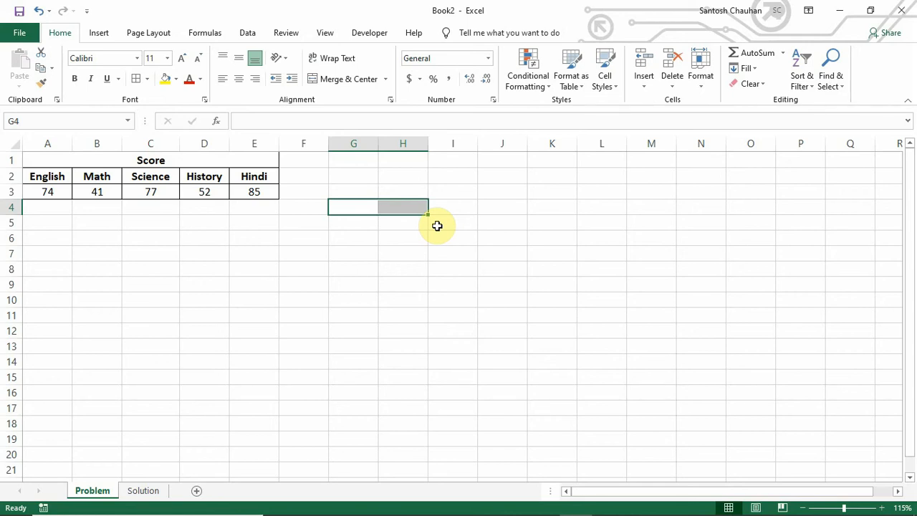
left_click(45, 146)
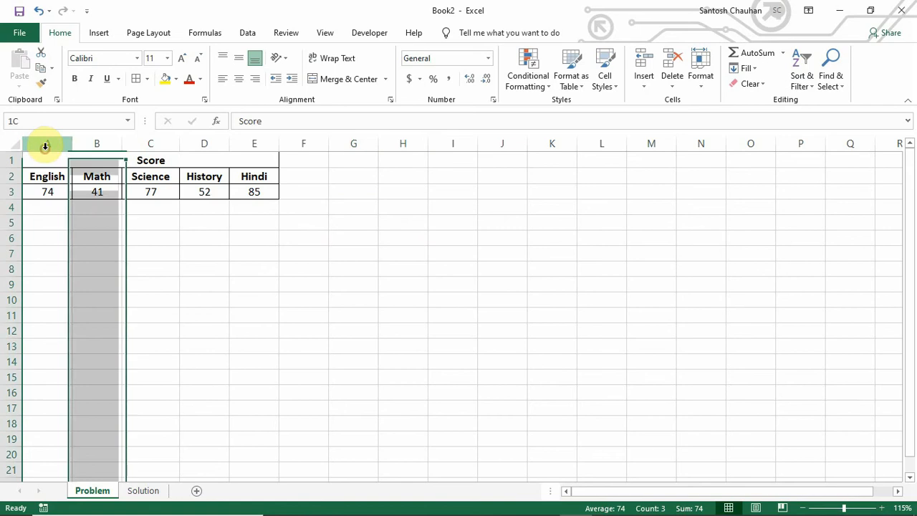
left_click(253, 144)
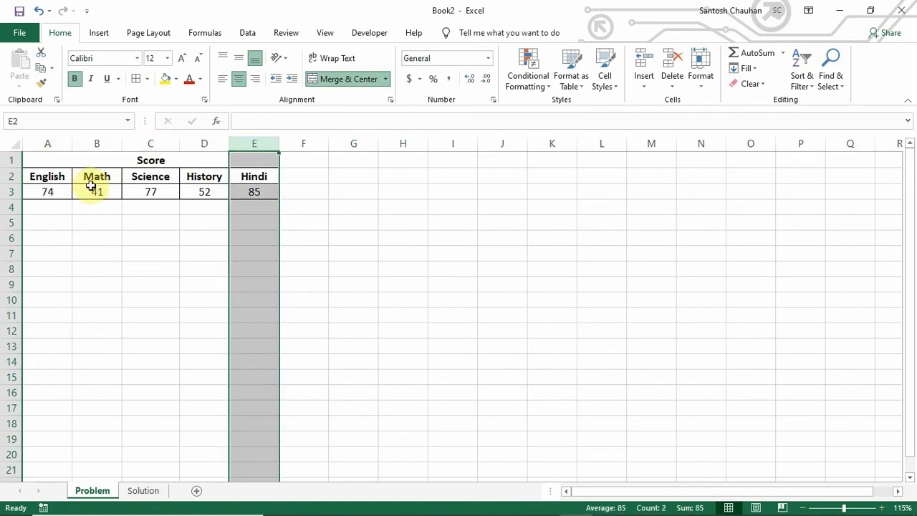
left_click_drag(49, 176, 252, 180)
left_click(241, 224)
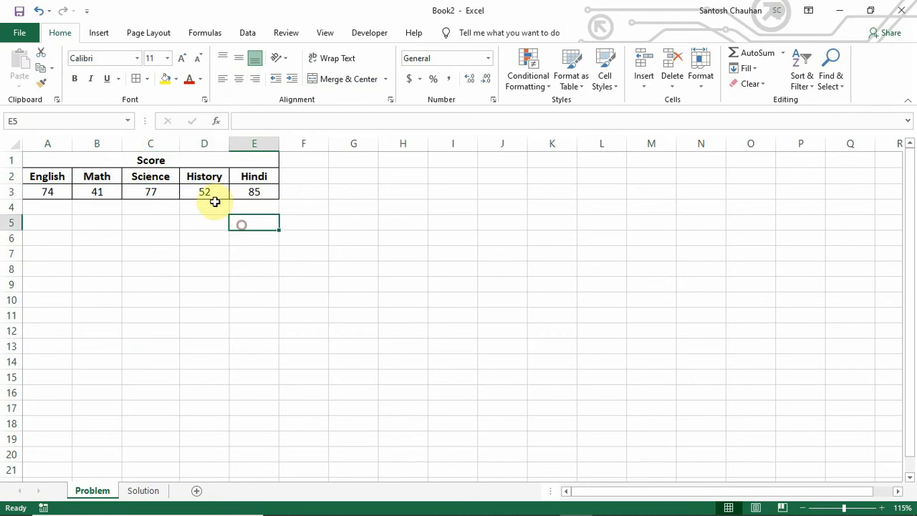
left_click(129, 160)
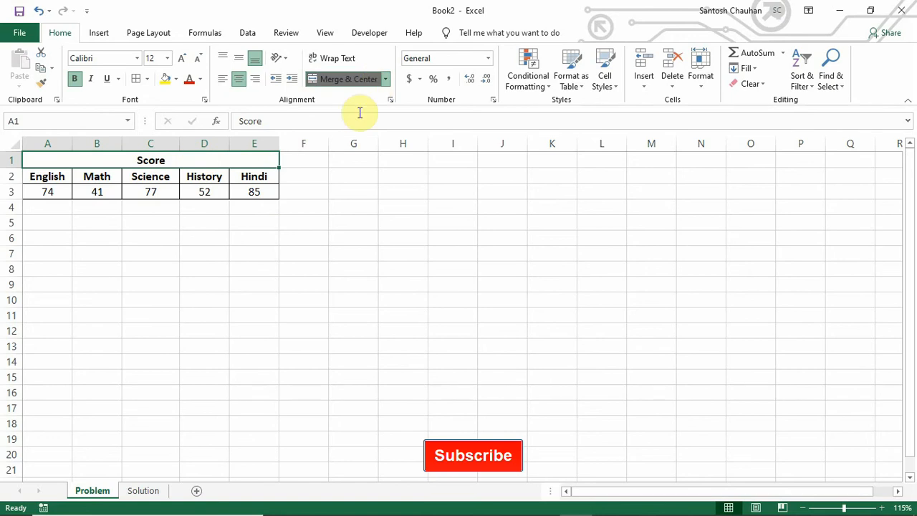
- Merge and center cells G3 and H3 beside the score table
left_click(358, 195)
left_click(368, 226)
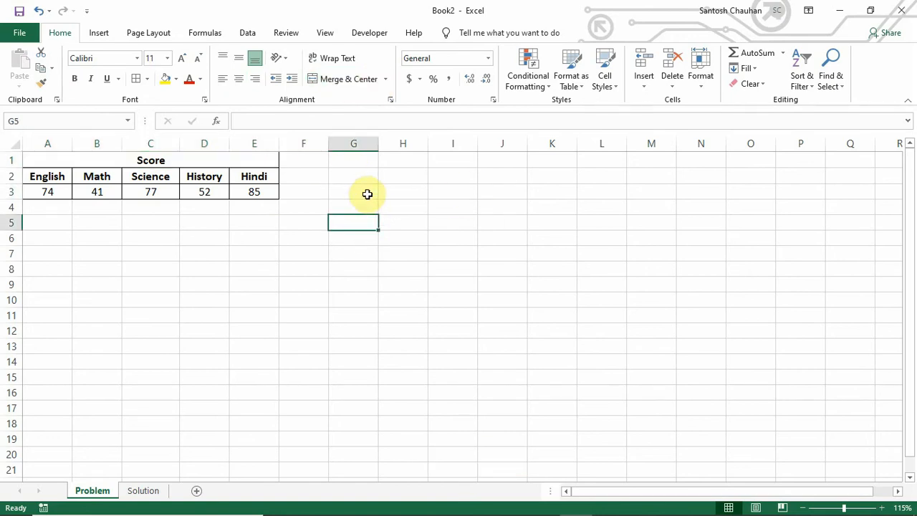
left_click_drag(367, 195, 413, 191)
left_click(356, 78)
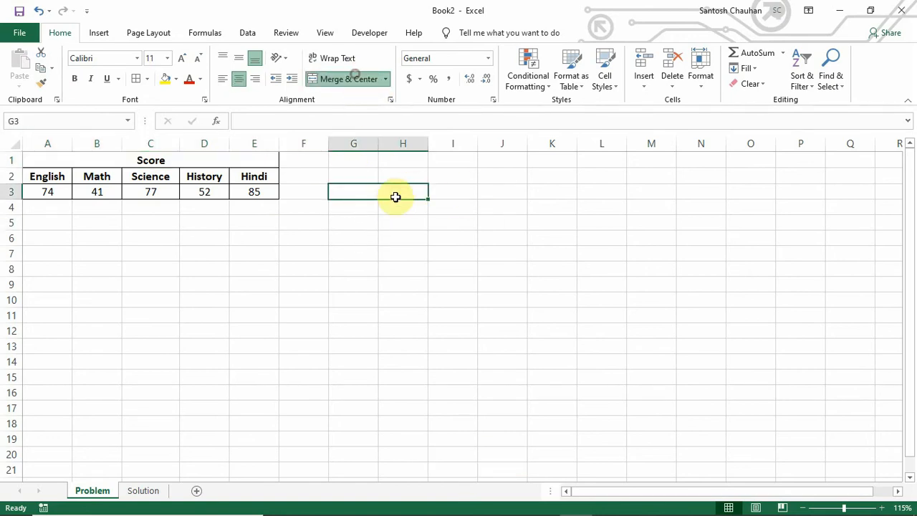
left_click(373, 212)
left_click(360, 188)
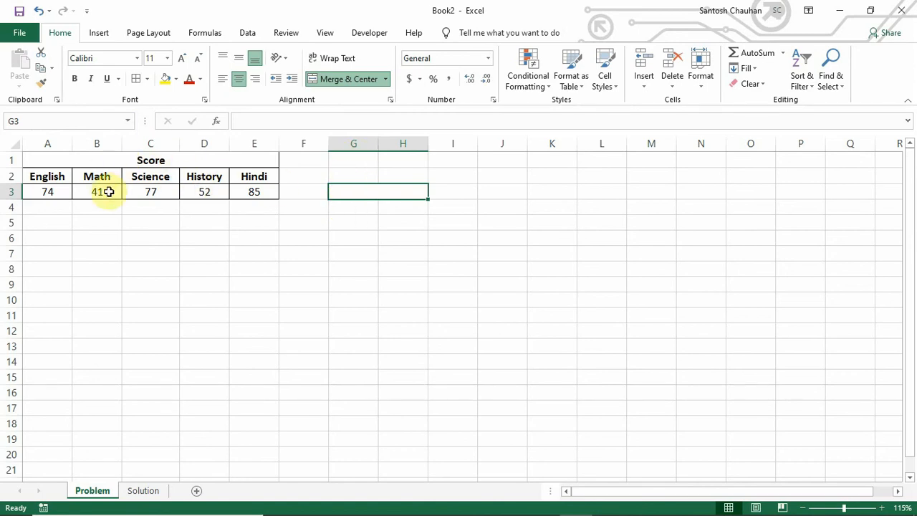
- Try to select only the whole Science column starting from its header cell C2, then clear the selection
key("ctrl+Home")
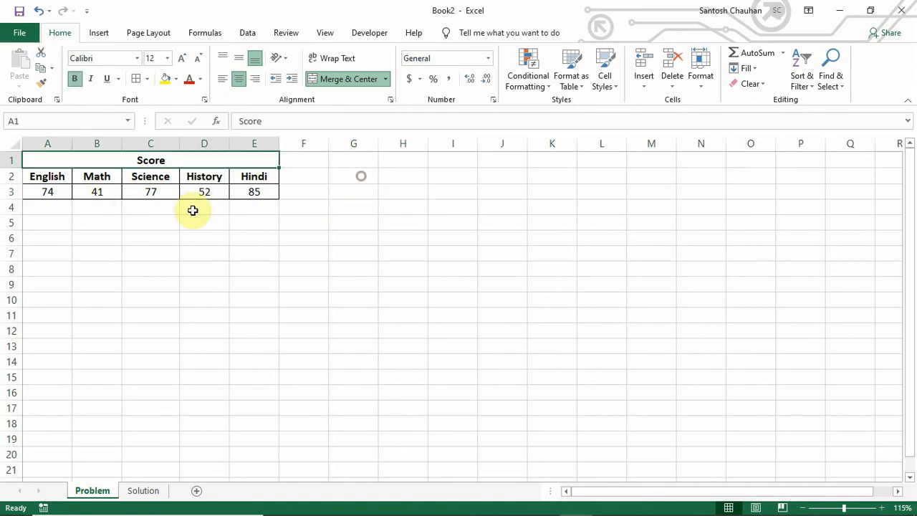
left_click(149, 177)
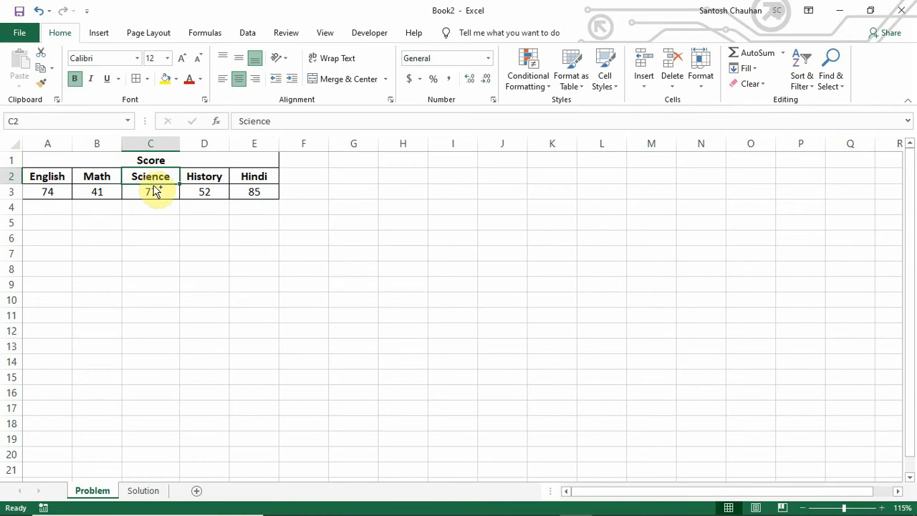
key("ctrl+space")
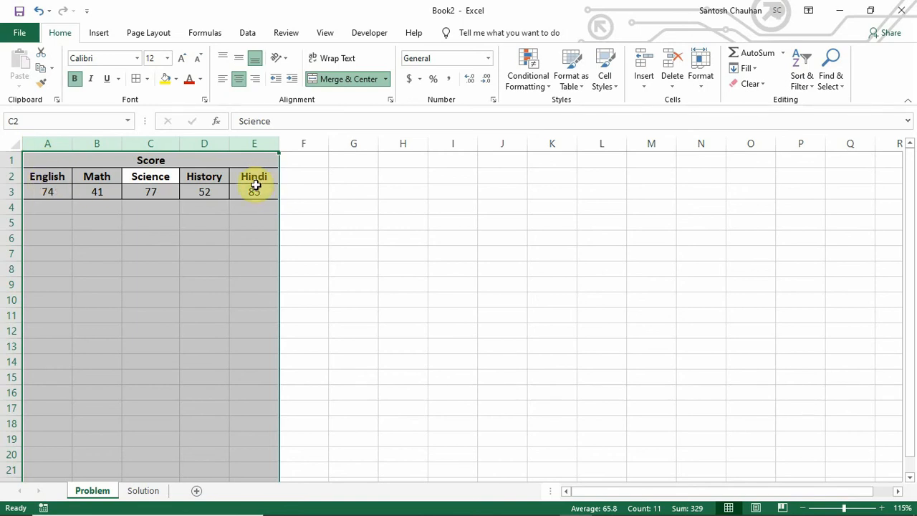
left_click(469, 189)
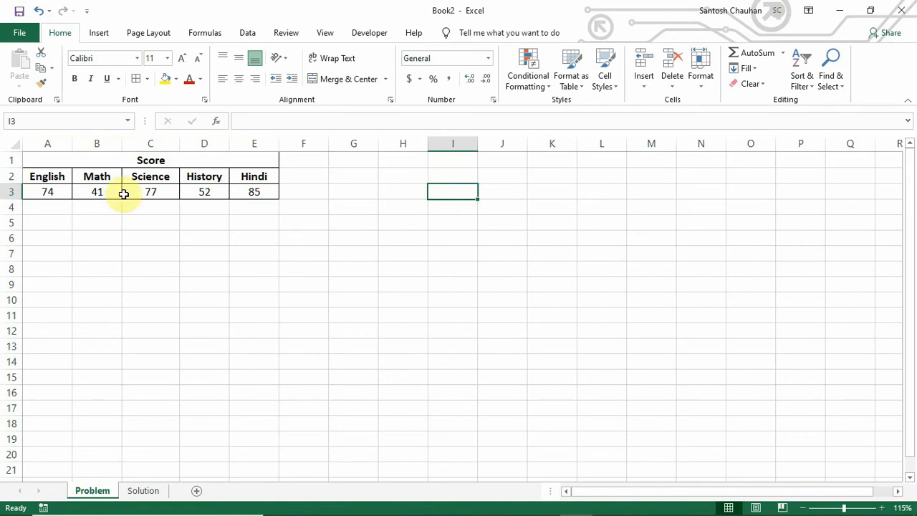
- Try to select only the whole English column starting from header cell A2, then clear the selection
left_click(49, 178)
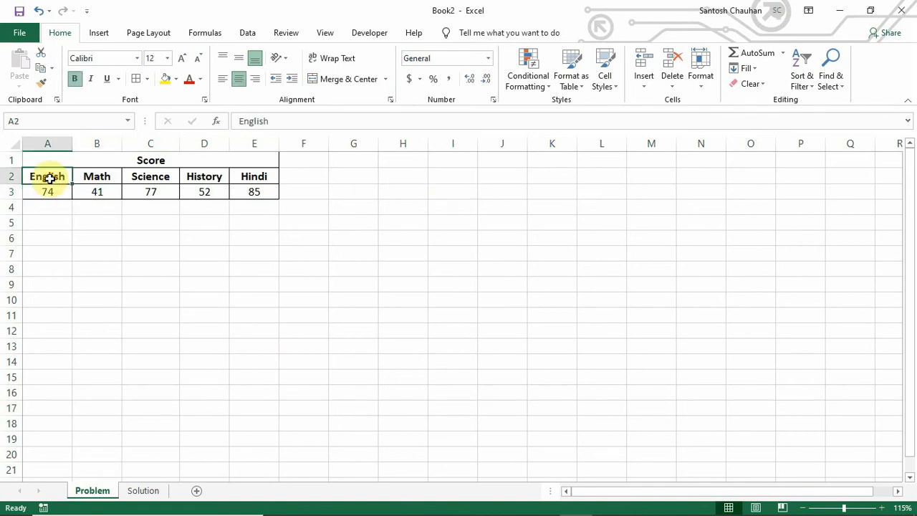
key("ctrl+space")
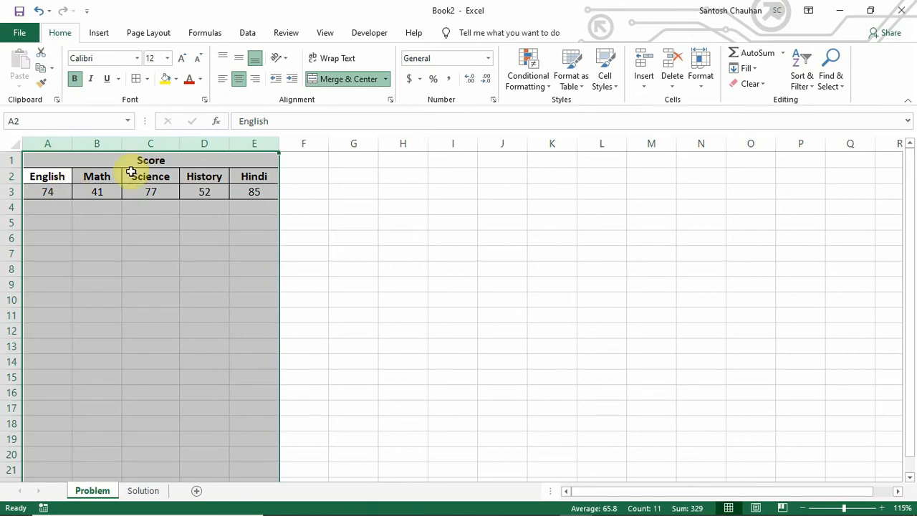
left_click(239, 190)
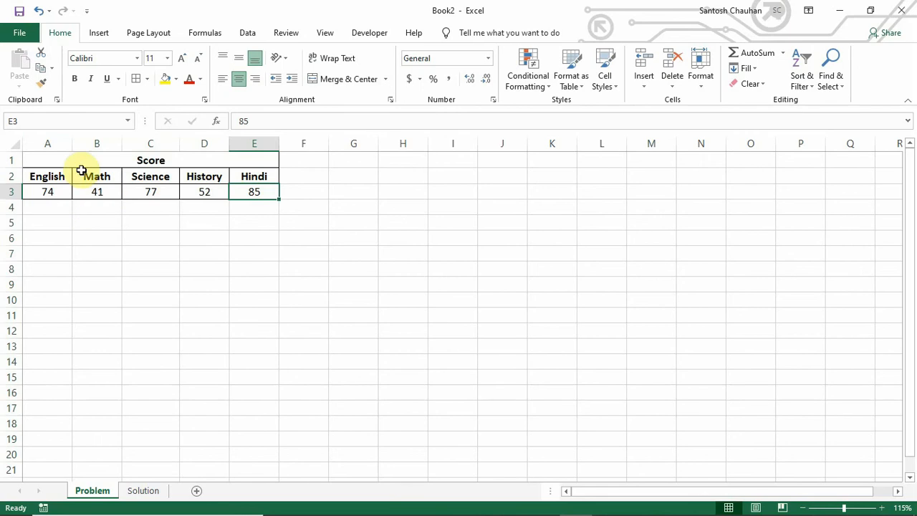
- Try to copy the non-adjacent columns A and E together and dismiss the resulting message
left_click(53, 144)
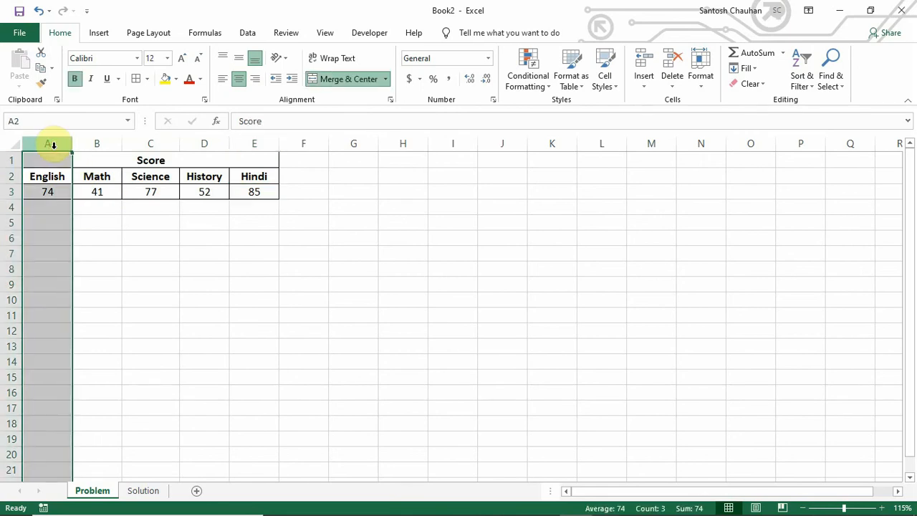
left_click(256, 145, "ctrl")
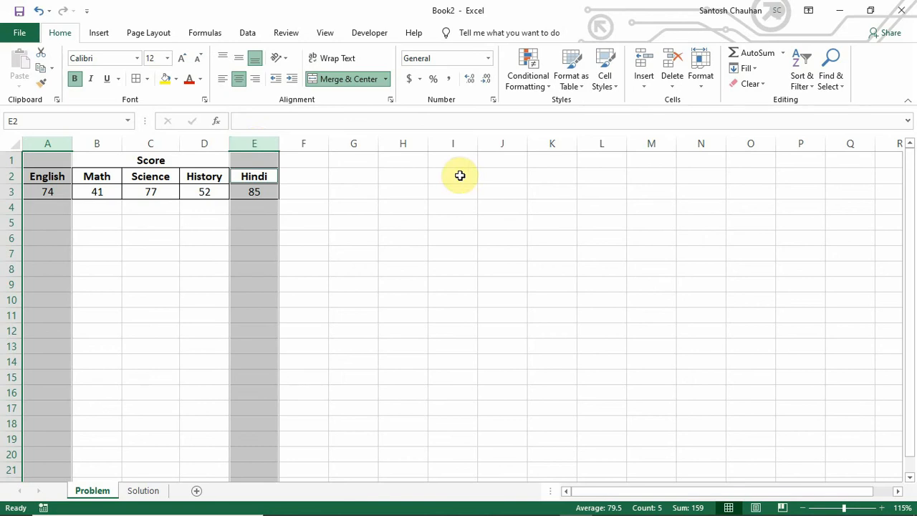
key("ctrl+c")
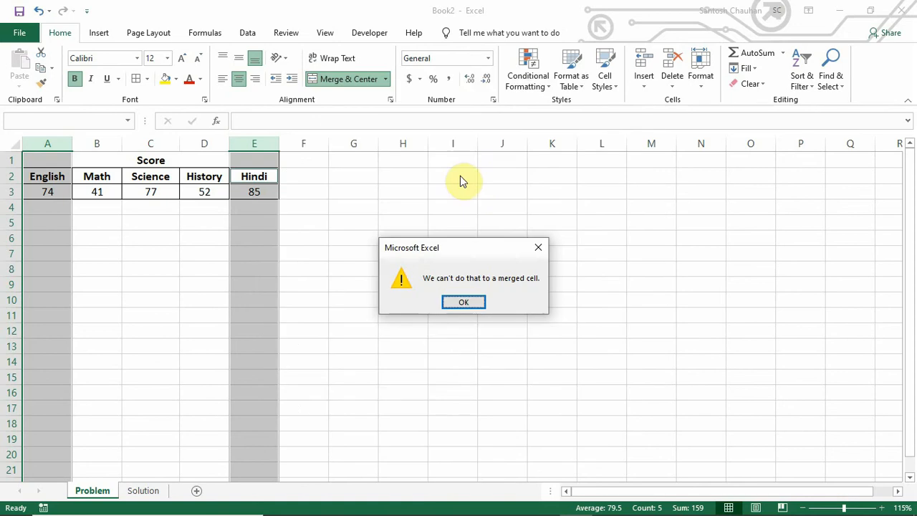
left_click(464, 303)
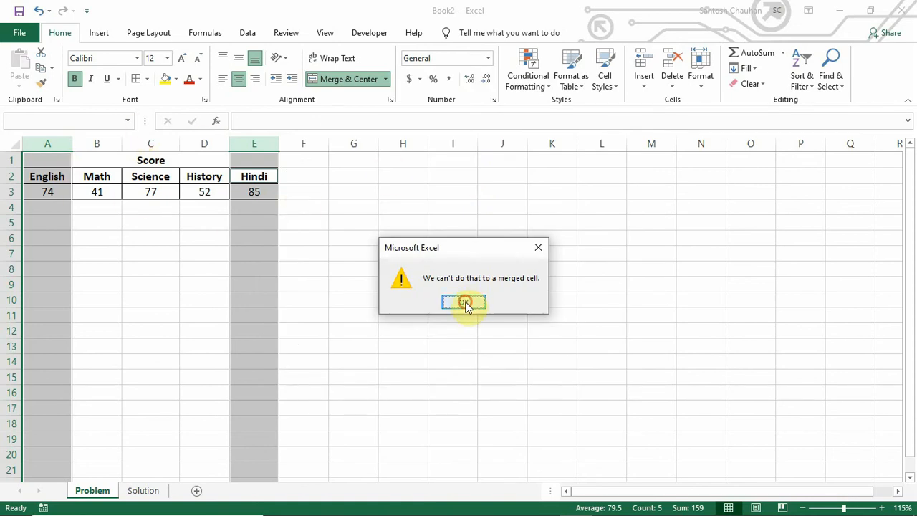
- Select the merged Score heading, open the Visual Basic editor and insert a new module
left_click(142, 161)
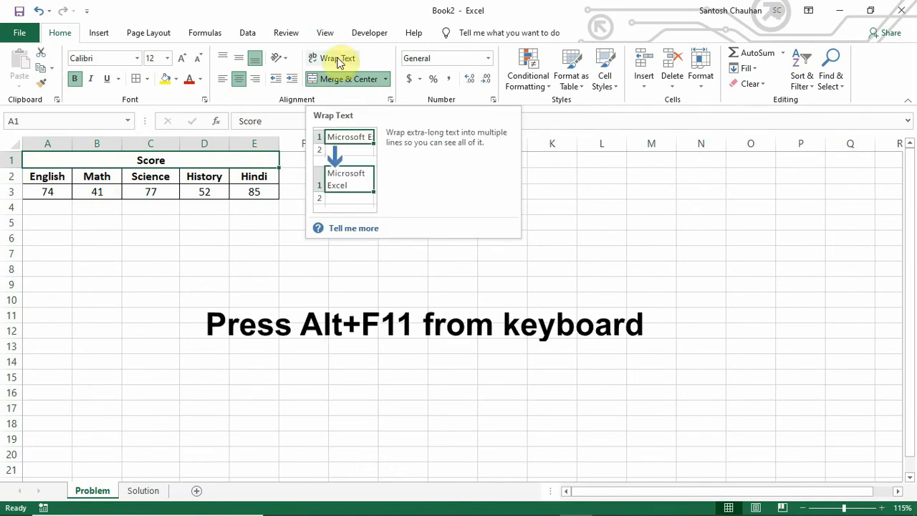
left_click(373, 34)
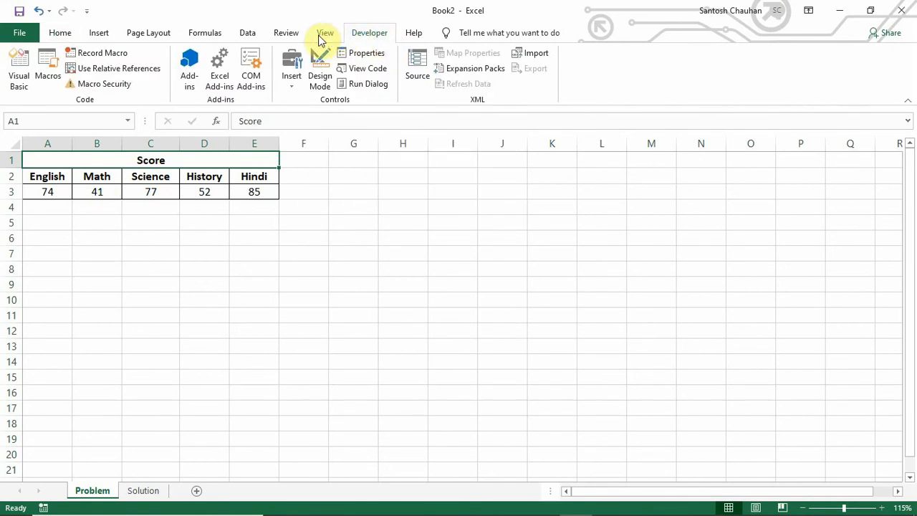
left_click(18, 79)
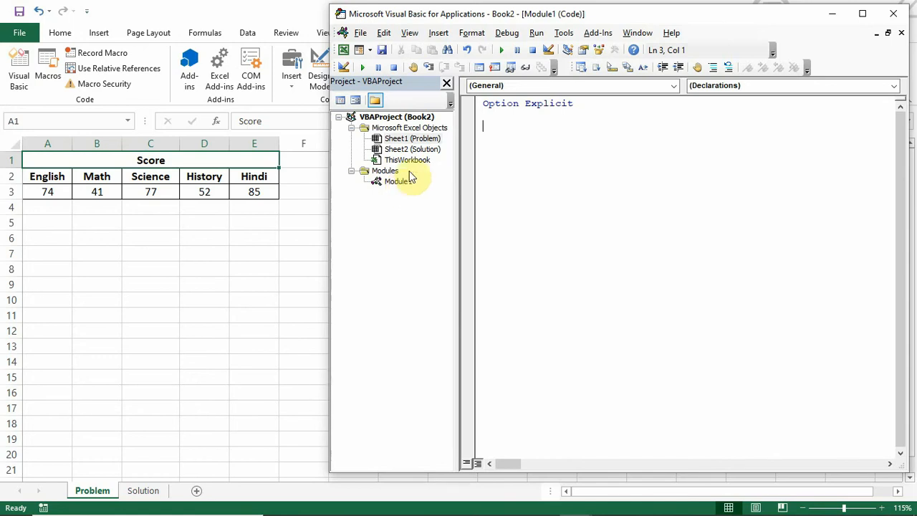
left_click(438, 33)
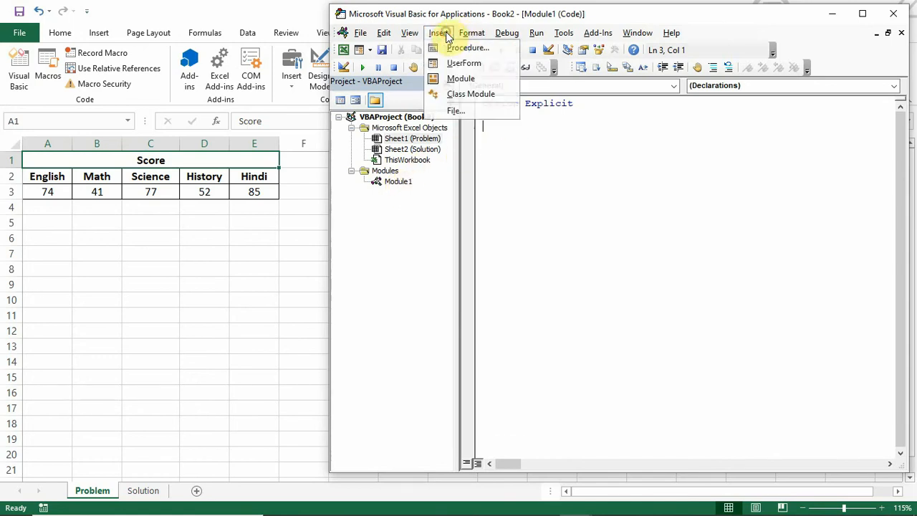
left_click(459, 79)
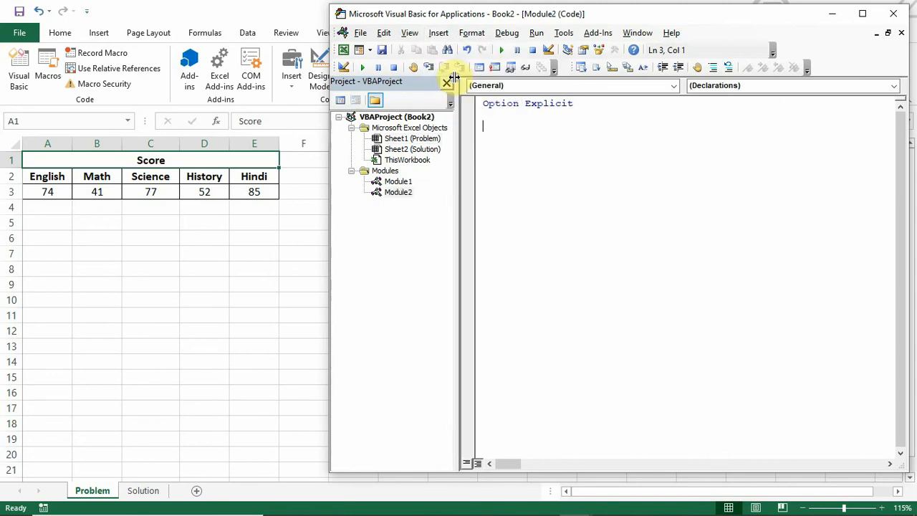
- Open Module1's code and declare a new procedure named mergedcells
double_click(406, 182)
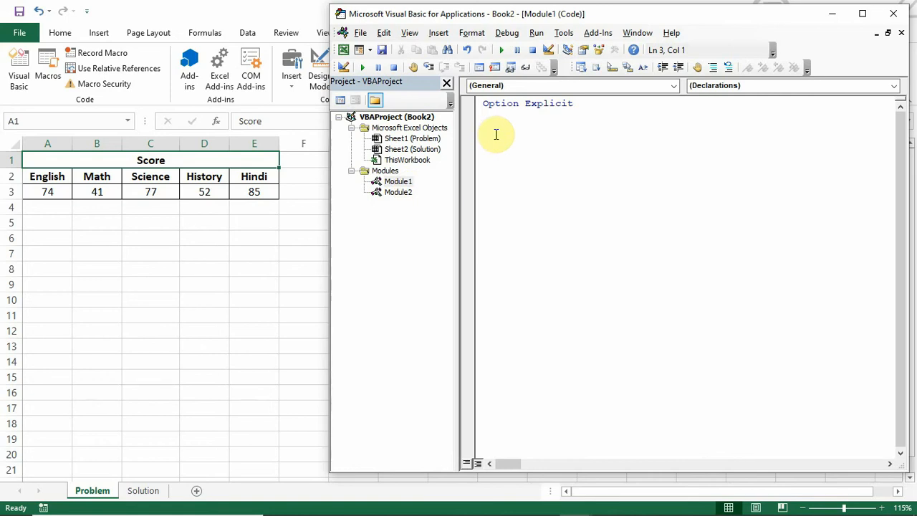
type("sub merg")
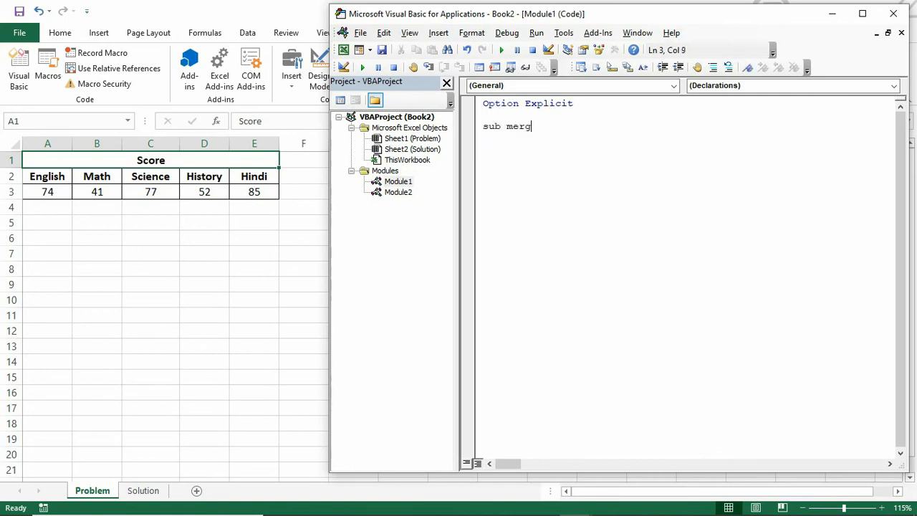
type("edcells")
key("Return")
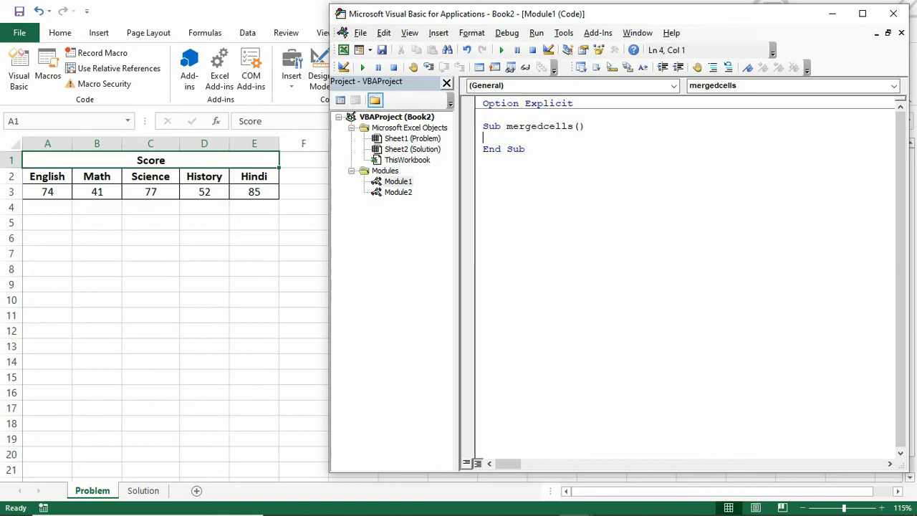
- Add the line Range("a:a").Select inside the mergedcells procedure
type("range(")
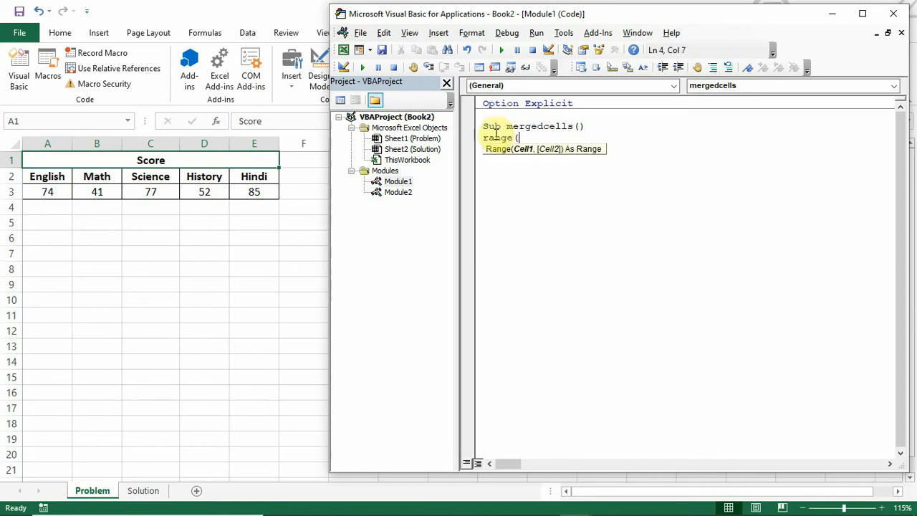
type("\"a")
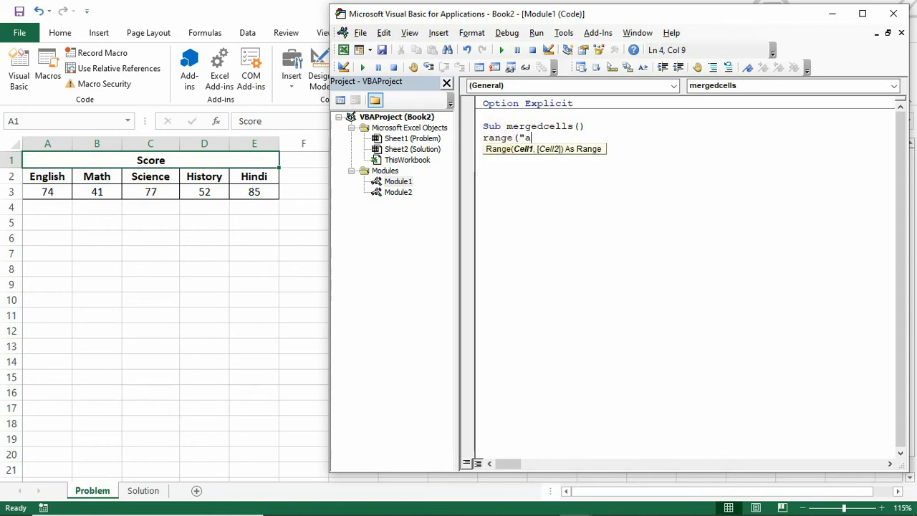
type(":A")
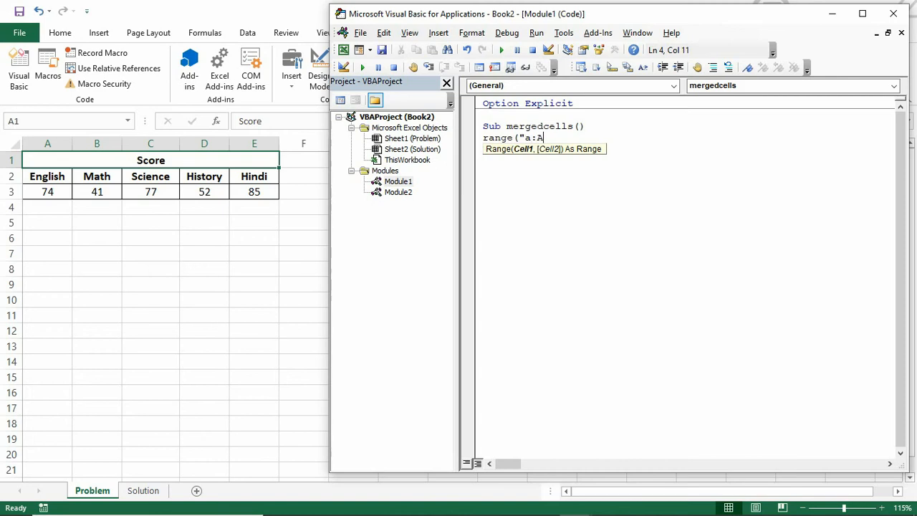
type("\").se")
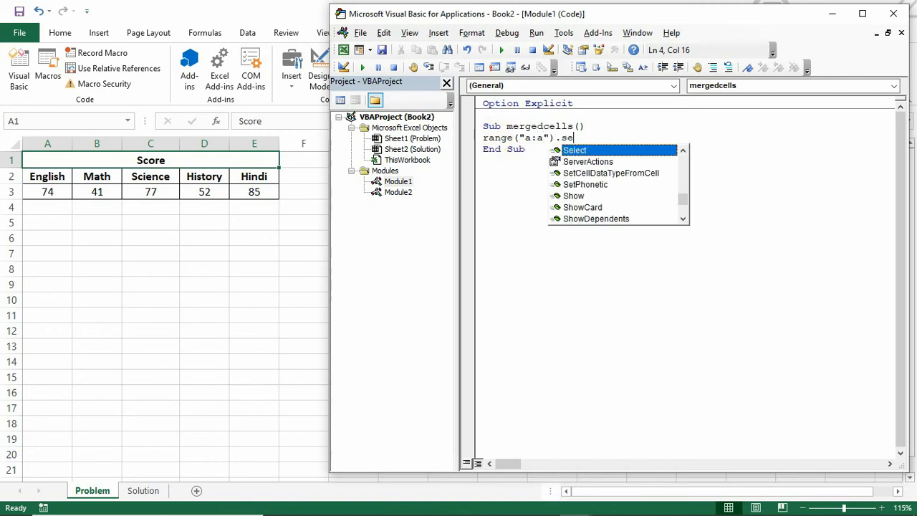
key("Tab")
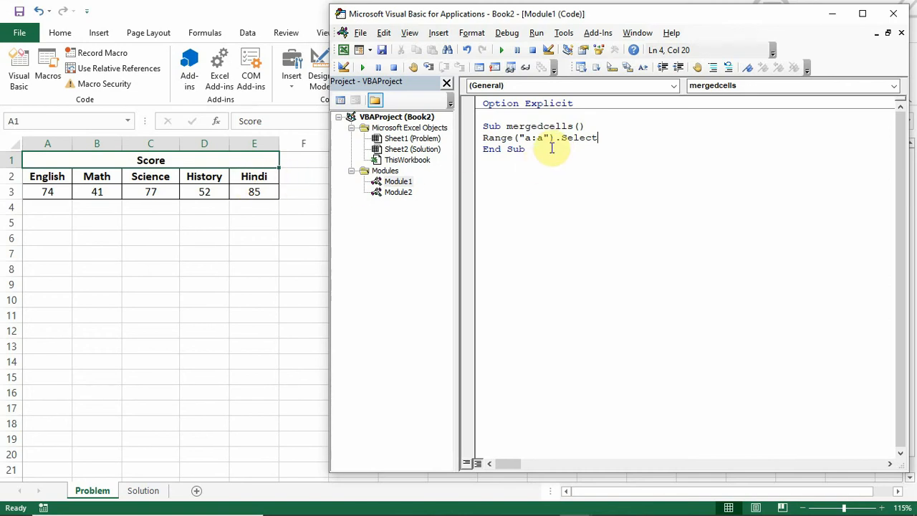
- Step through the mergedcells macro line by line until it ends
key("F8")
key("F8")
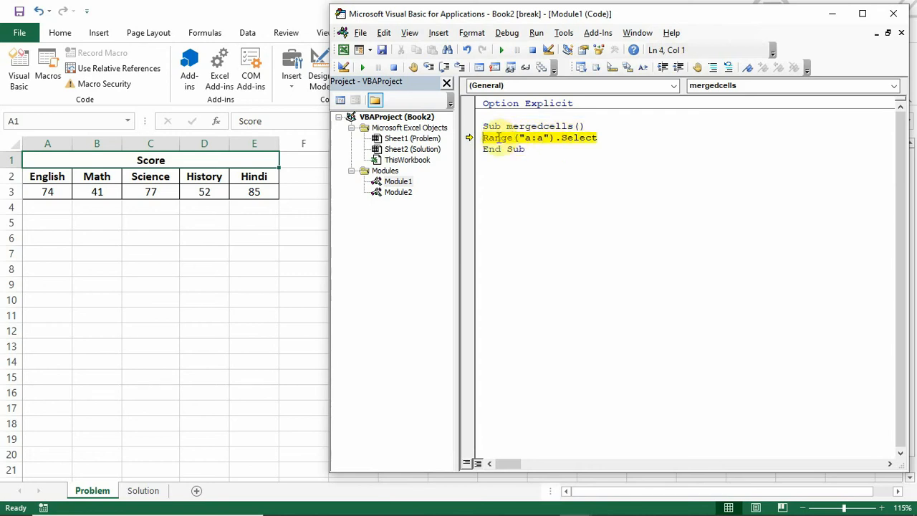
key("F8")
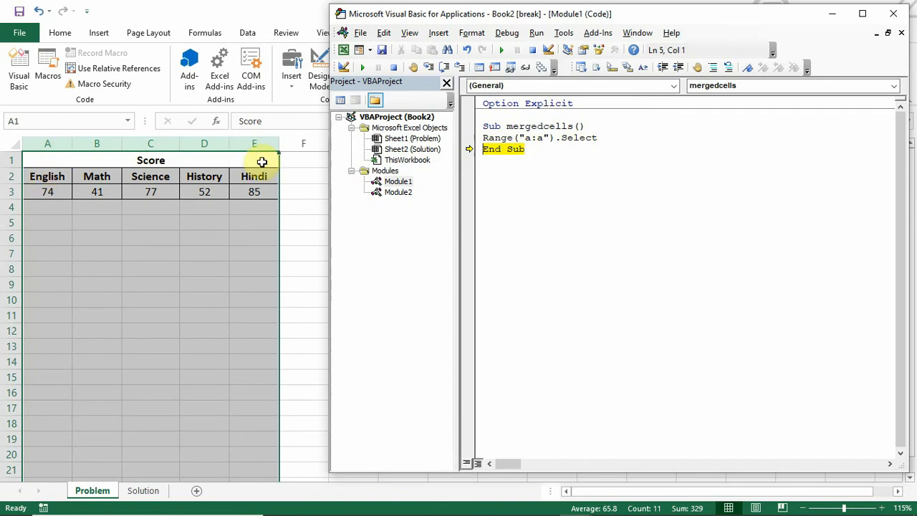
key("F8")
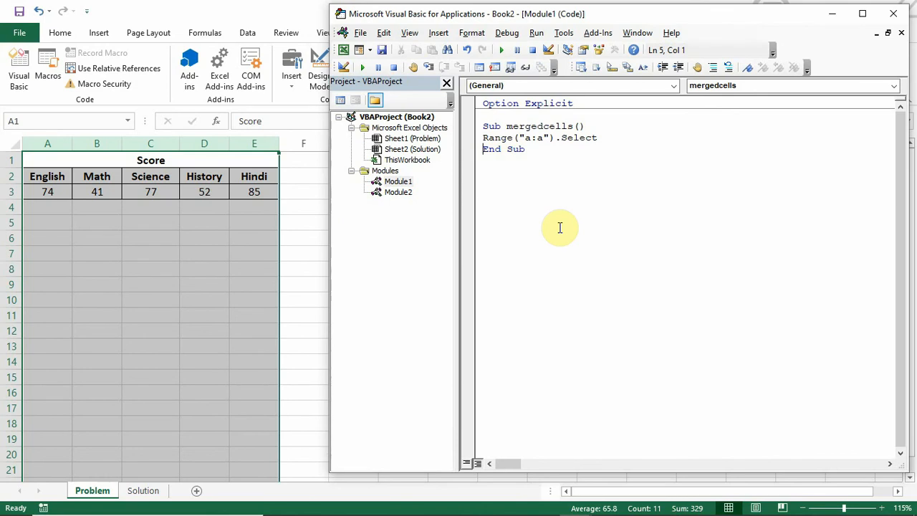
- Return to the Problem sheet and individually select column A, column E and the merged Score heading
left_click(307, 179)
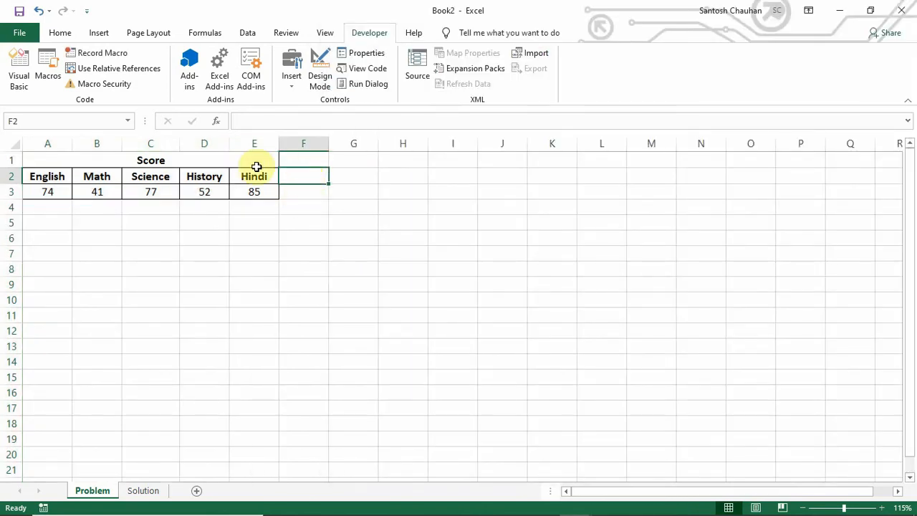
left_click(57, 149)
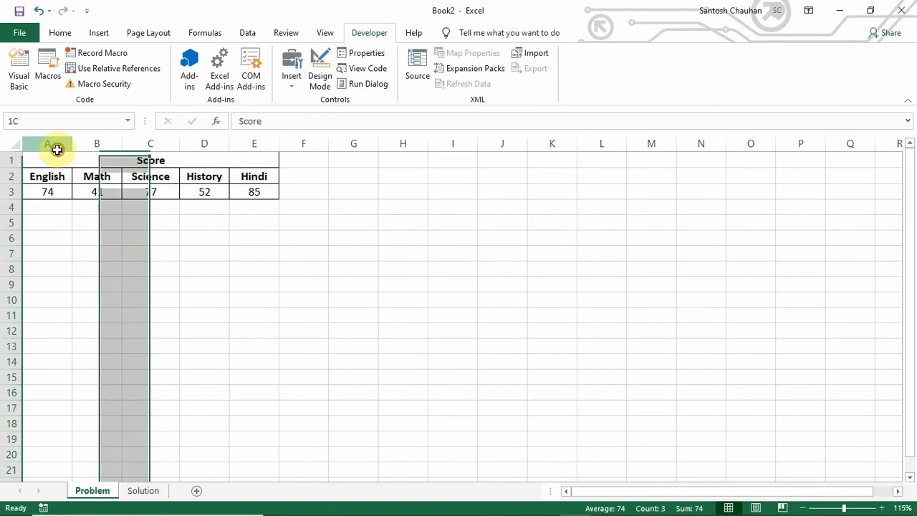
left_click(253, 143)
left_click(459, 175)
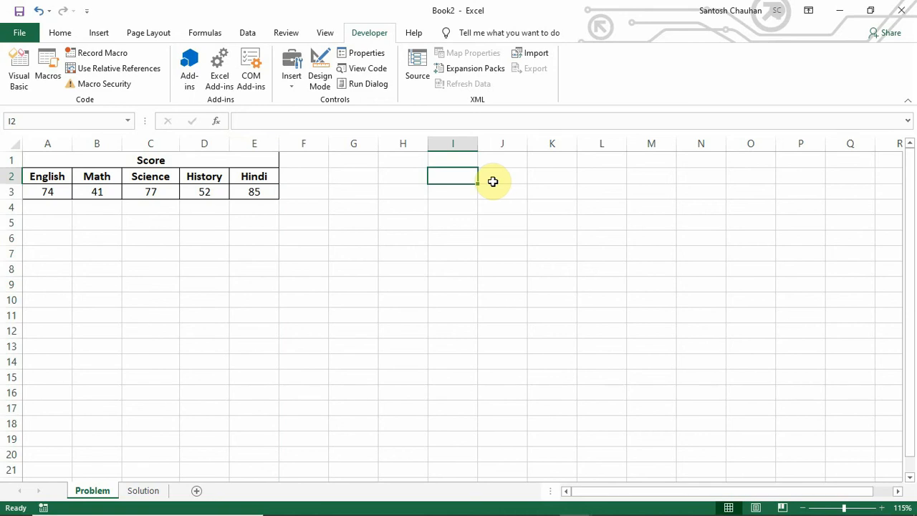
left_click(156, 159)
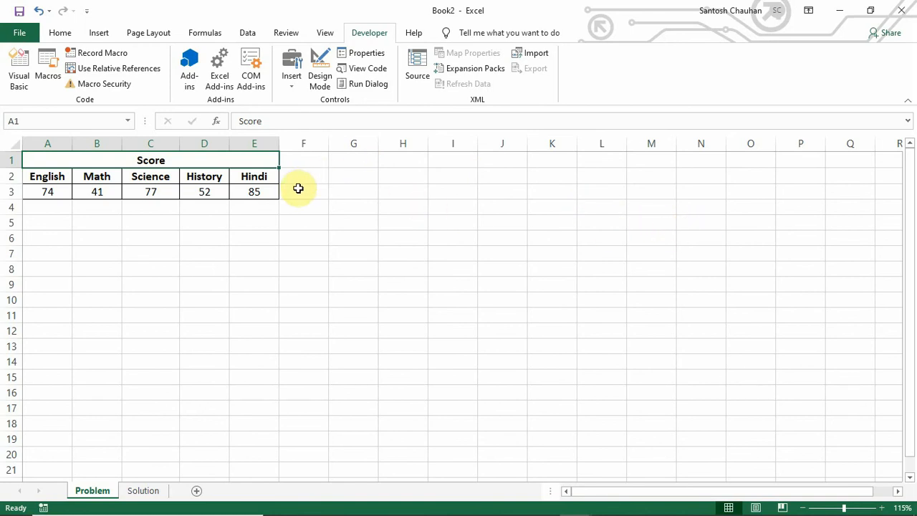
- Select columns A, C, E, I and O together on the Problem sheet and try to clear their contents
left_click(94, 140)
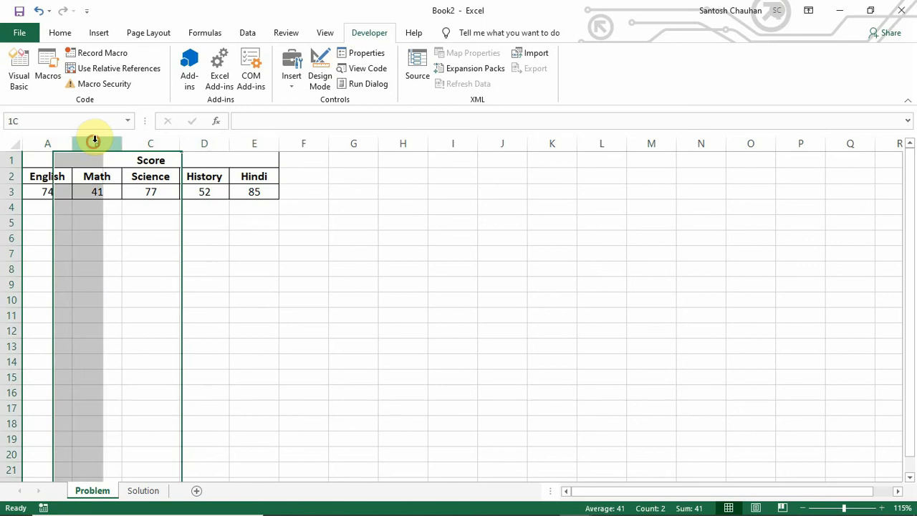
left_click(48, 141)
left_click(150, 143, "ctrl")
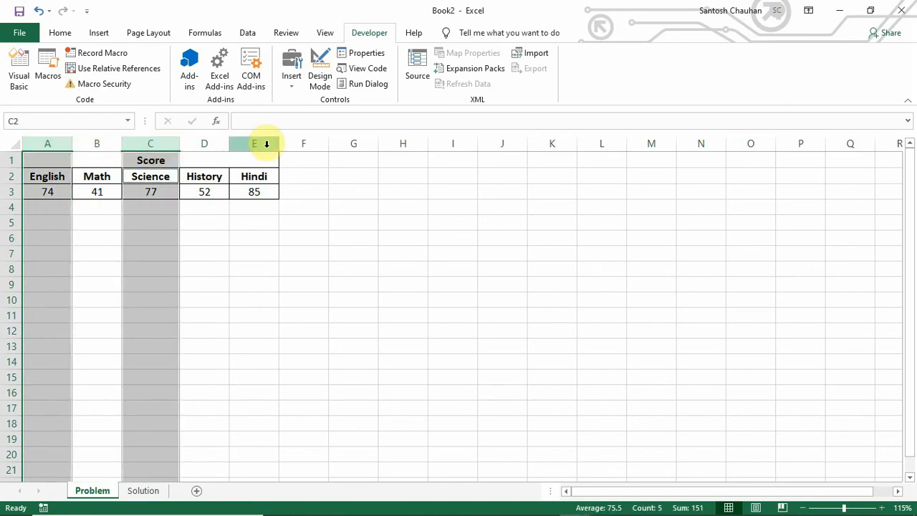
left_click(254, 143, "ctrl")
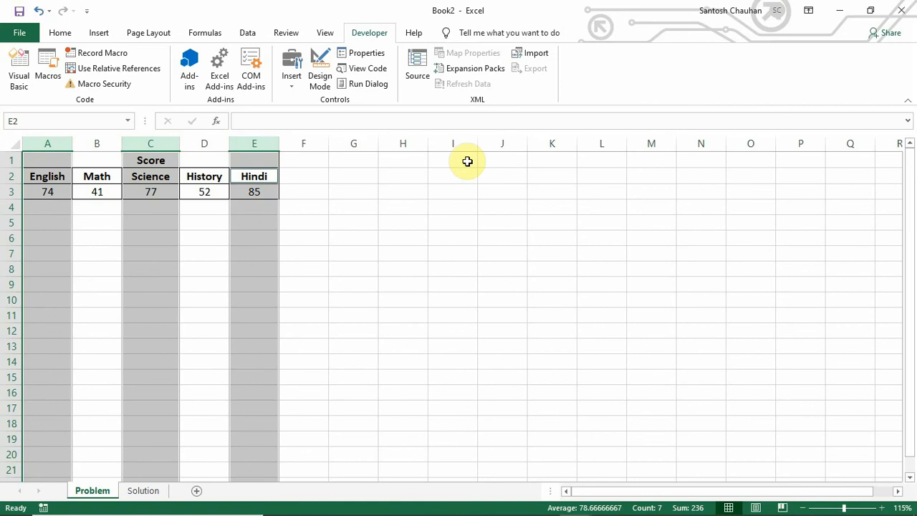
left_click(453, 144, "ctrl")
left_click(749, 145, "ctrl")
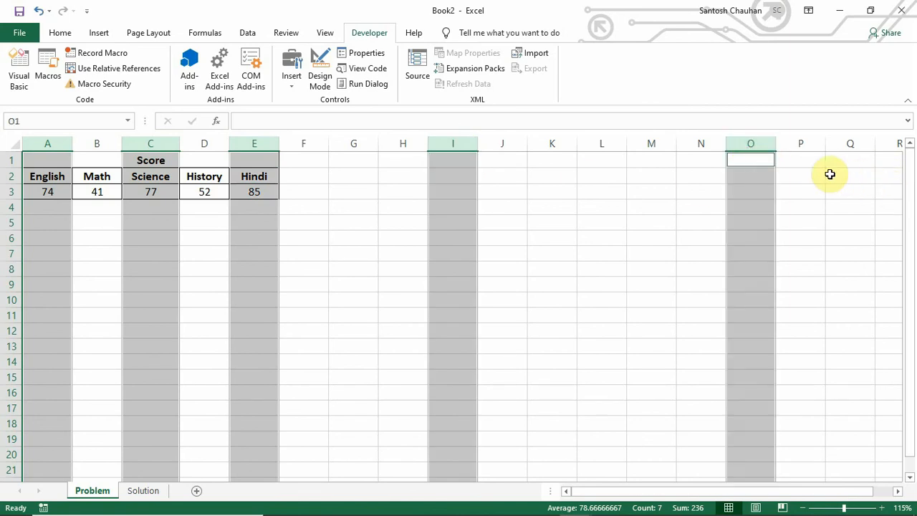
key("Delete")
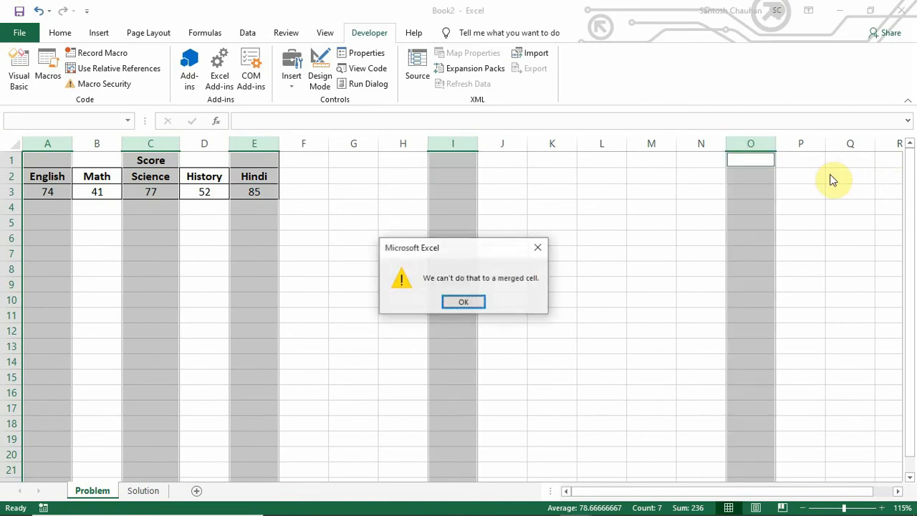
left_click(466, 302)
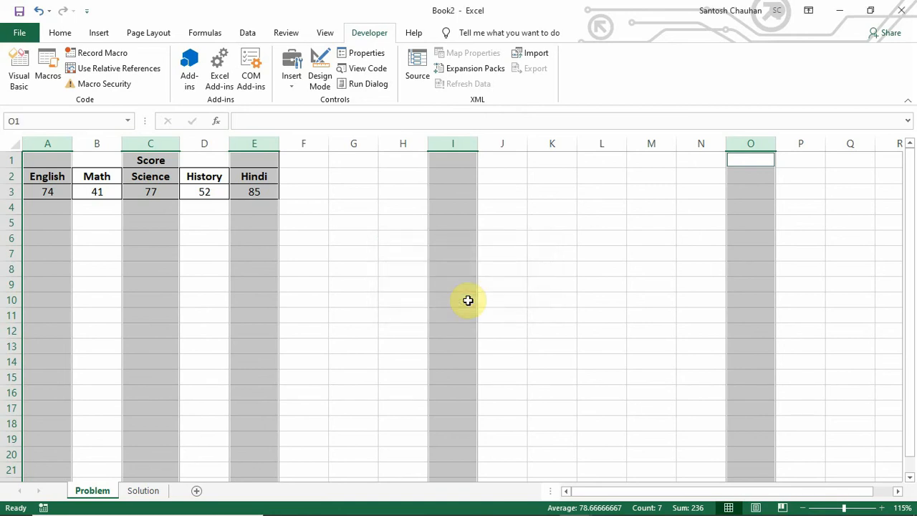
- Check single-column selection on the Problem sheet with blank columns F, G and I and table columns E, D and A
left_click(310, 175)
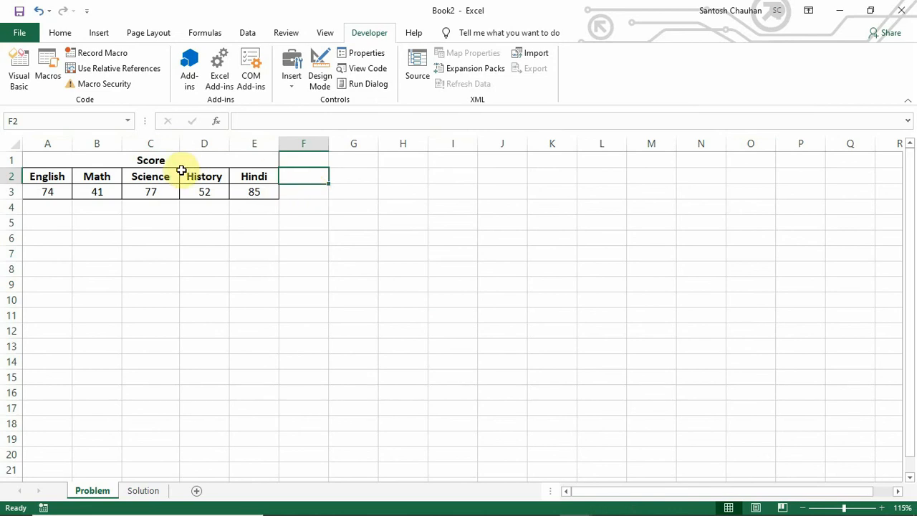
left_click(307, 142)
left_click(350, 144)
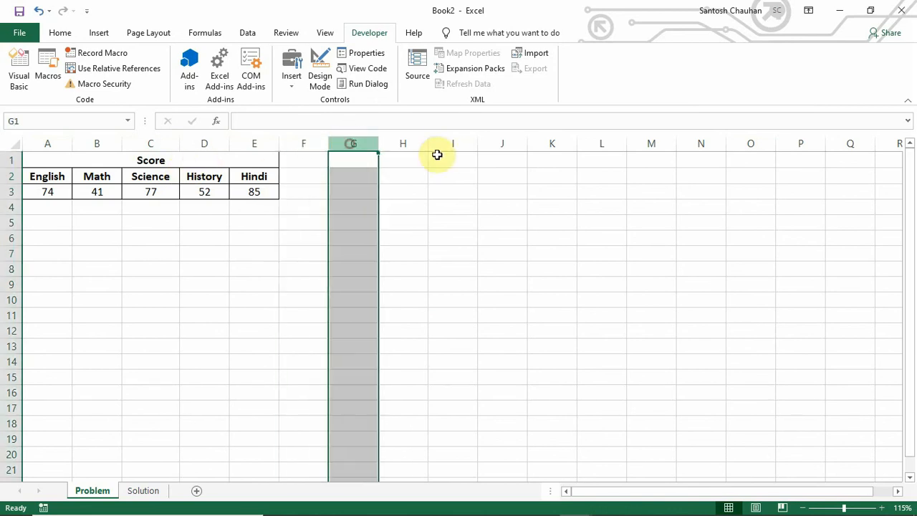
left_click(451, 147)
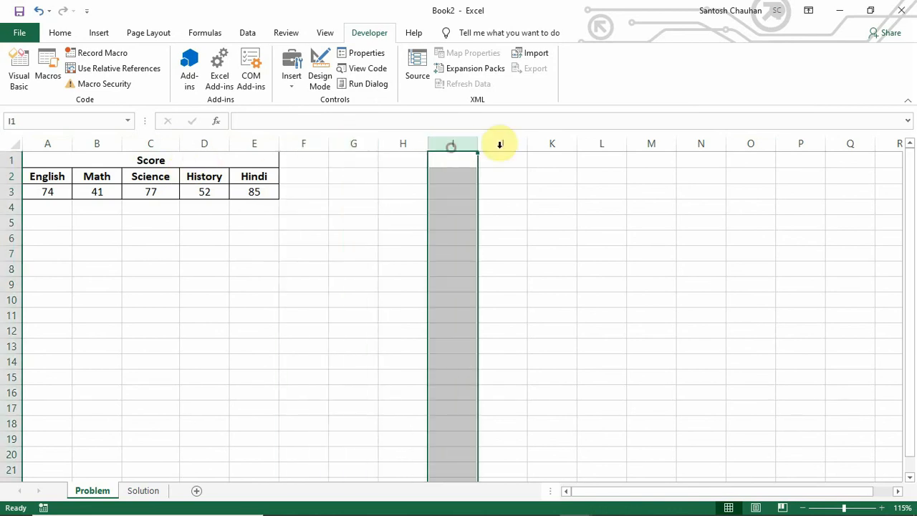
left_click(240, 144)
left_click(197, 143)
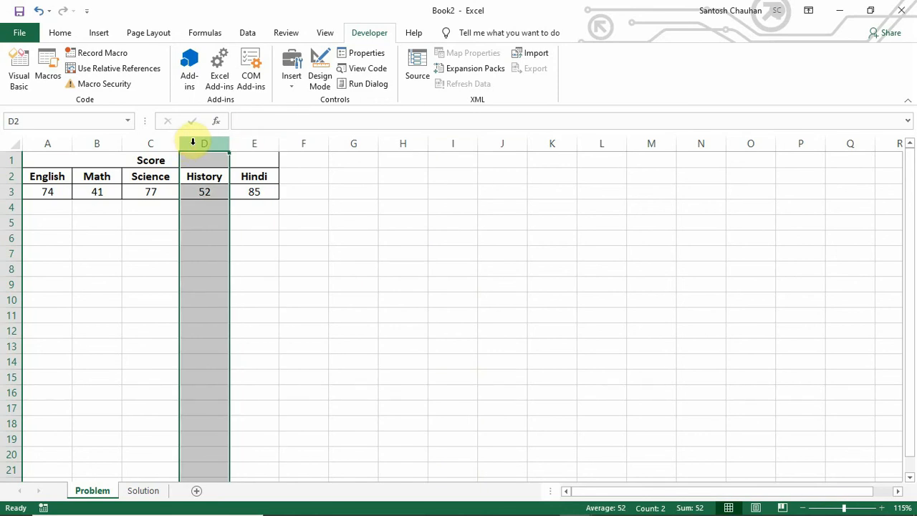
left_click(59, 144)
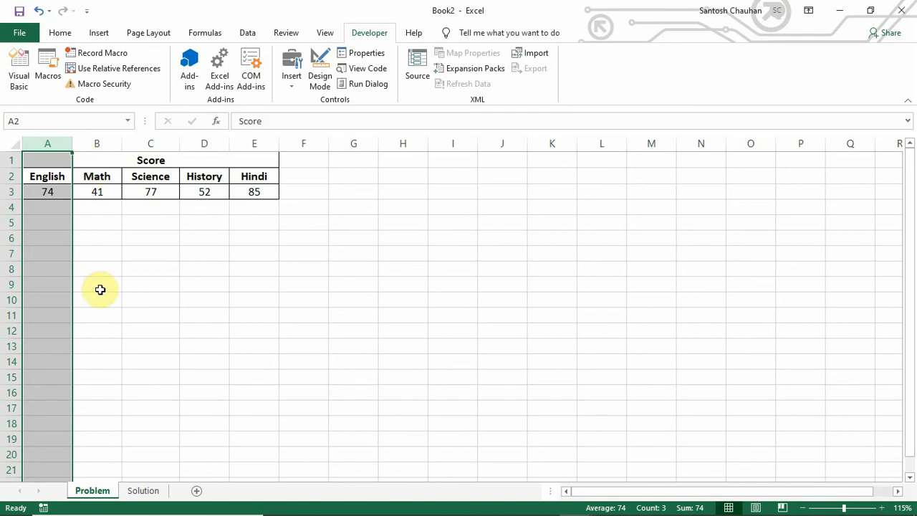
- Compare the Score tables on the Problem and Solution sheets, finishing on the Solution sheet
left_click(144, 491)
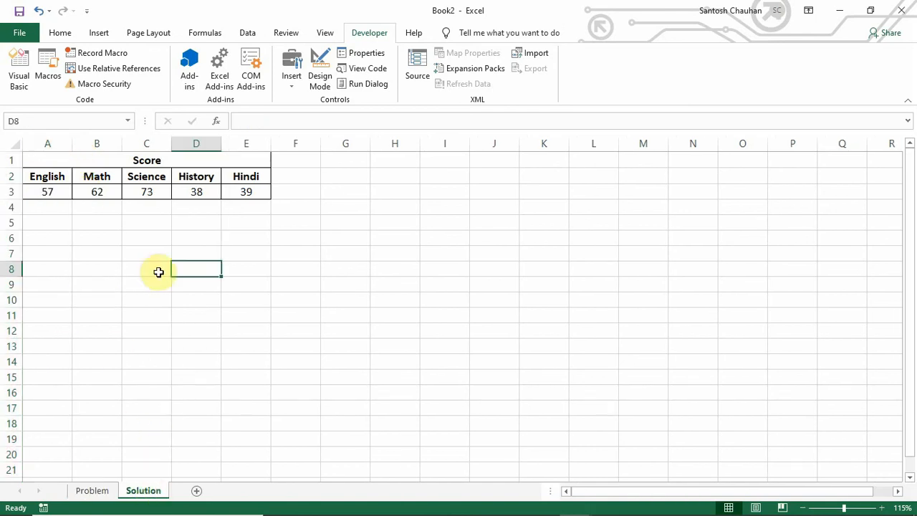
left_click(93, 490)
left_click(112, 224)
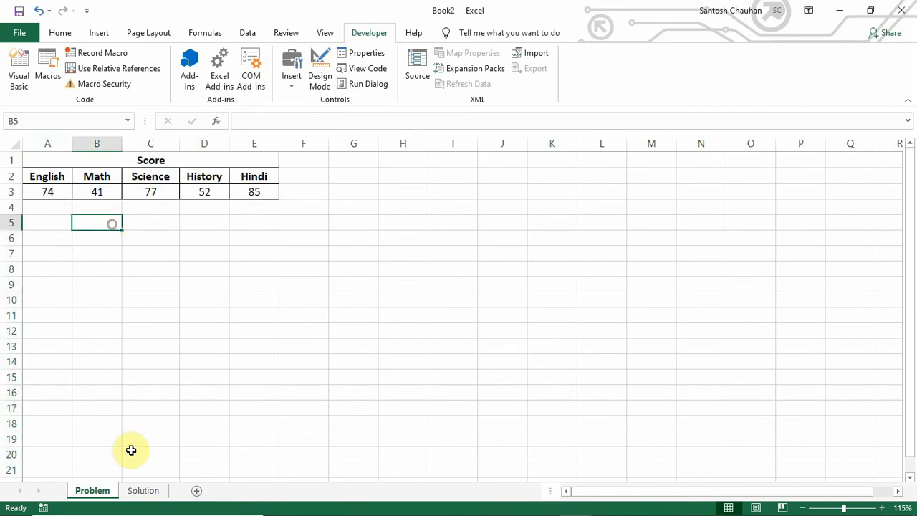
left_click(143, 491)
left_click(135, 235)
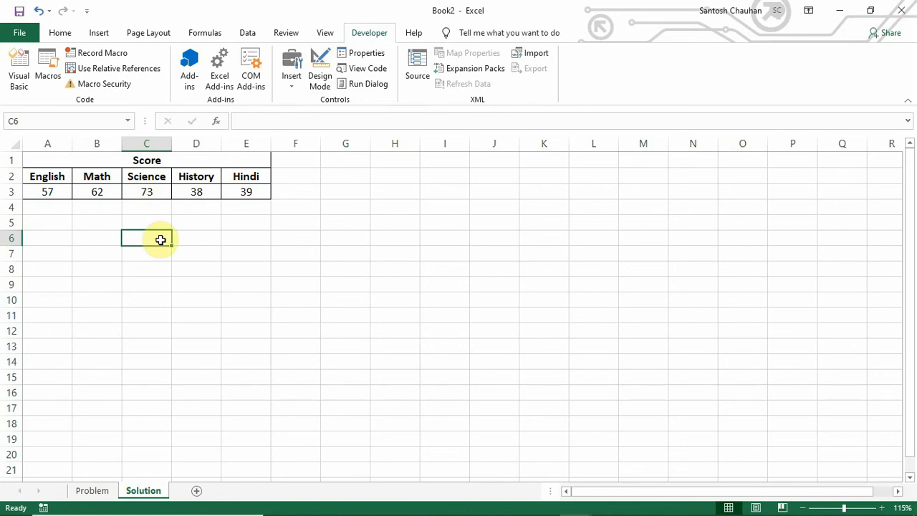
- Test selecting the English column and the Hindi column separately on the Solution sheet
left_click(60, 33)
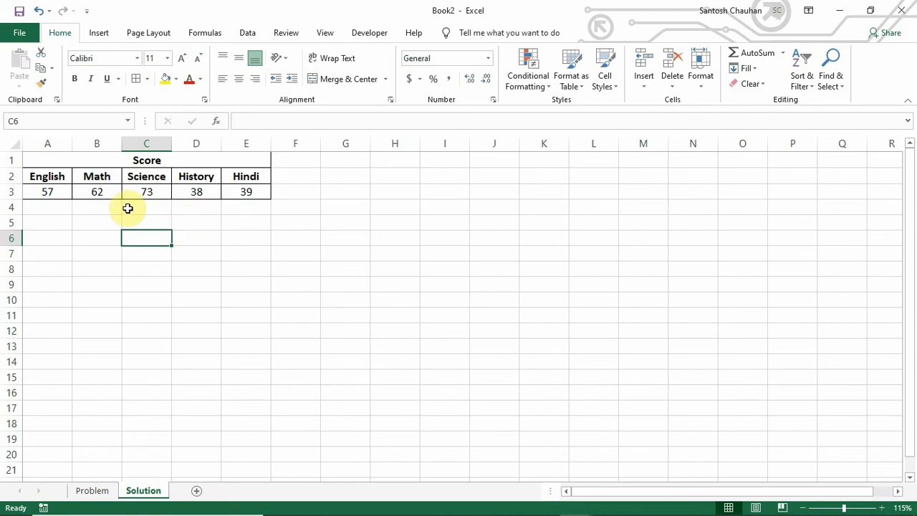
left_click(47, 143)
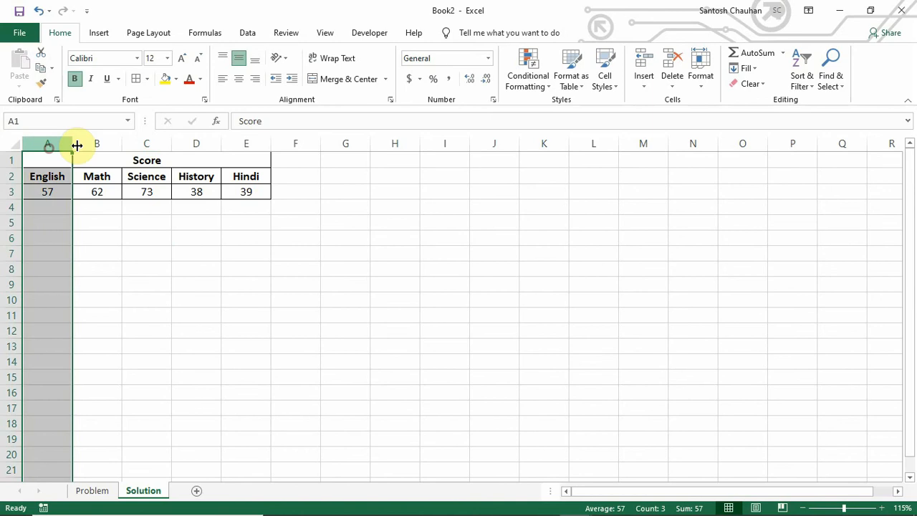
left_click(233, 144)
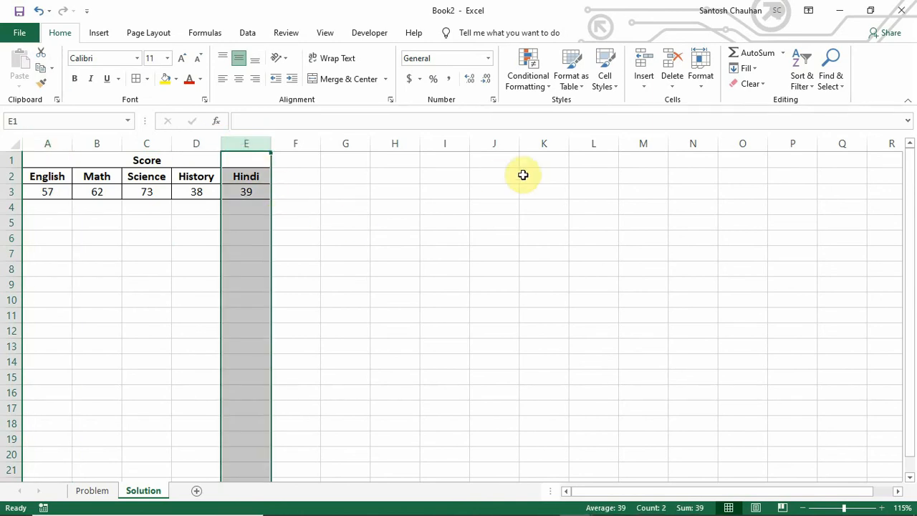
left_click(517, 175)
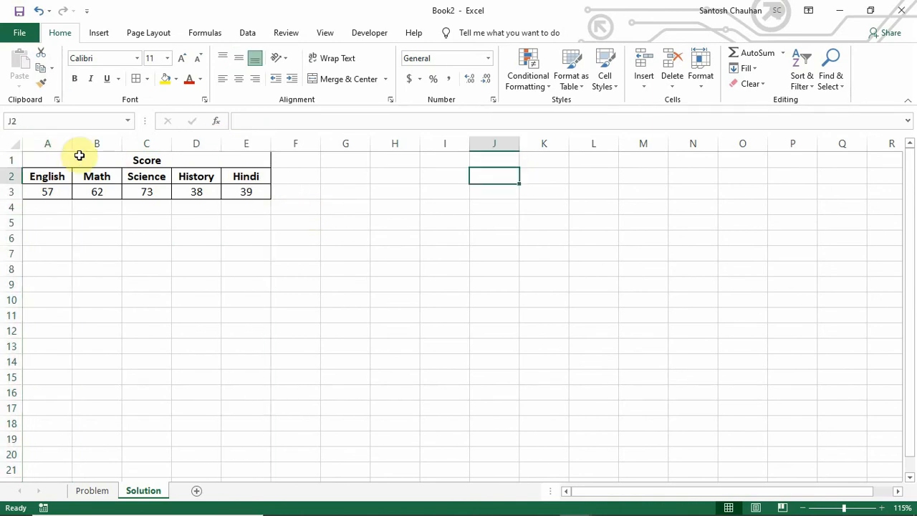
- Copy the English and Hindi columns together and paste them starting at cell I1
left_click(49, 145)
key("ctrl+c")
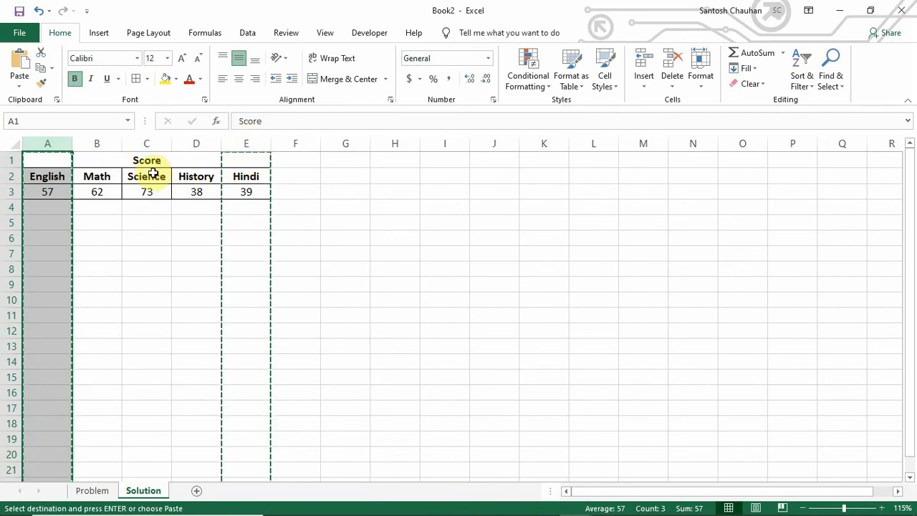
left_click(250, 144)
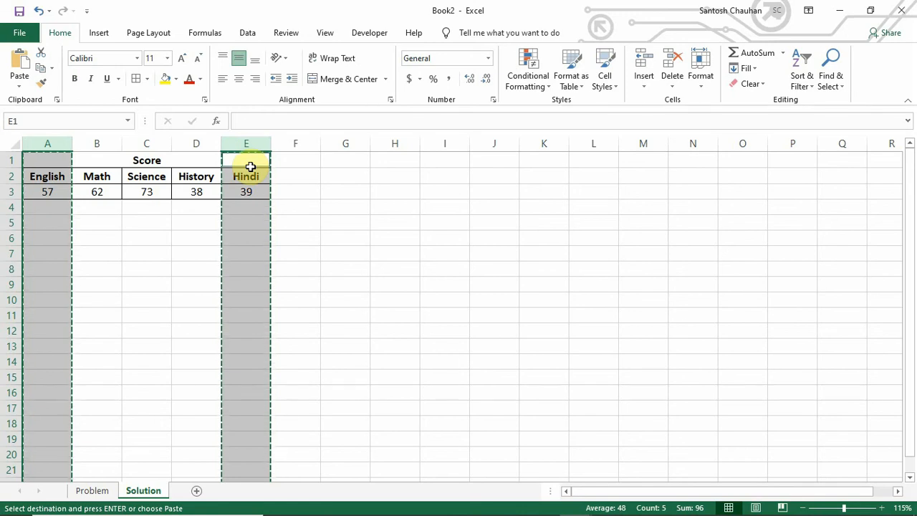
left_click(433, 155)
key("ctrl+v")
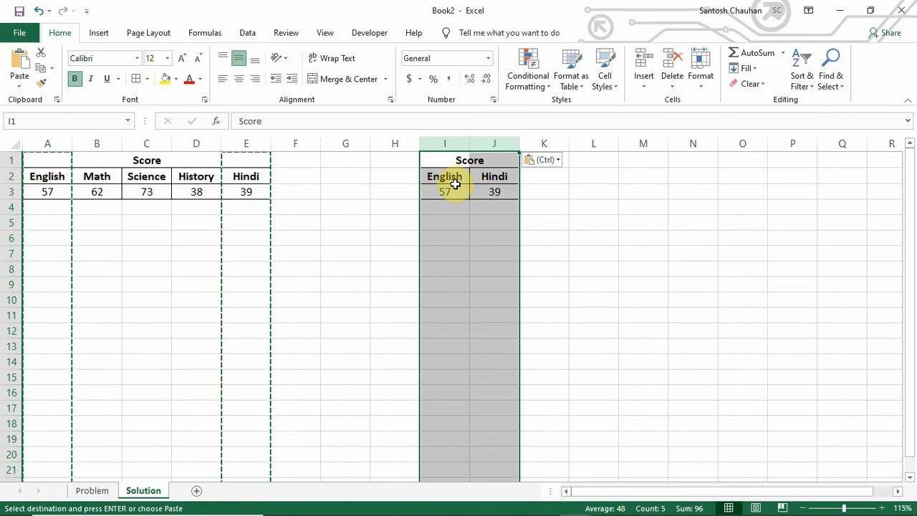
left_click(528, 180)
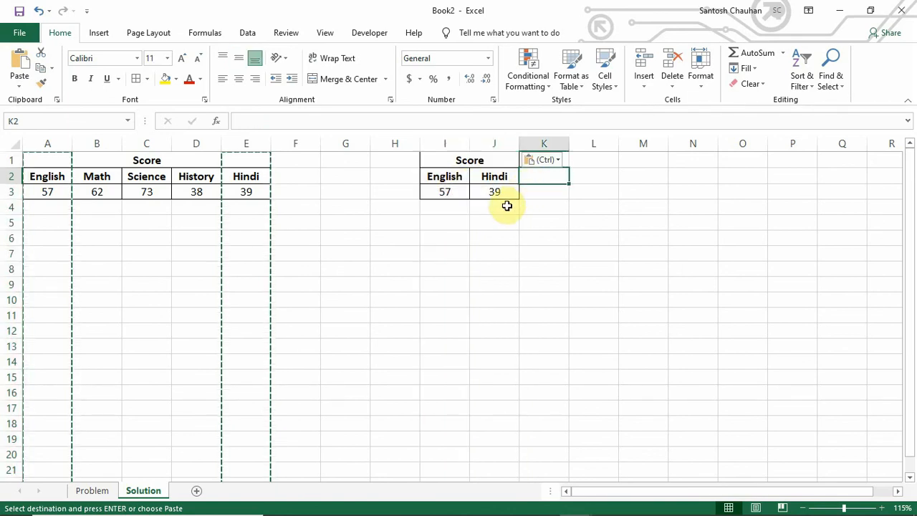
- Select the pasted columns I and J, and undo the paste
left_click_drag(449, 144, 475, 147)
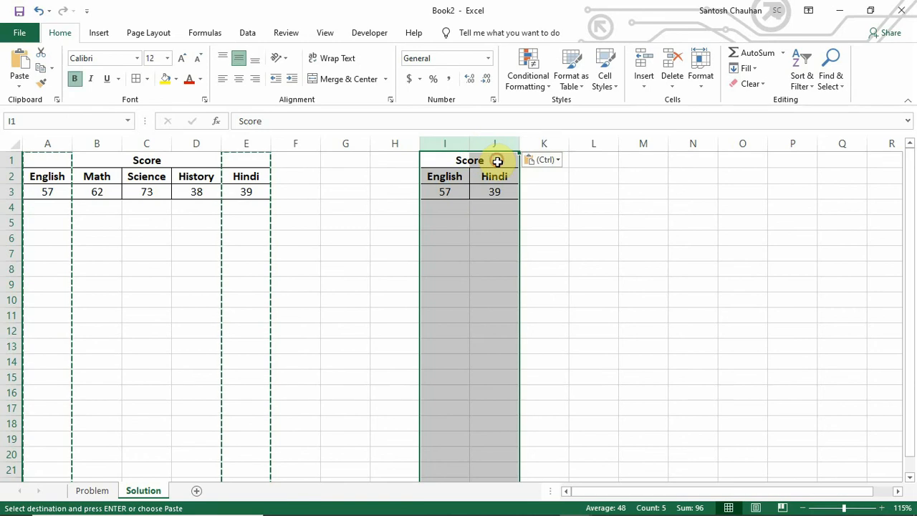
key("ctrl+z")
left_click(323, 194)
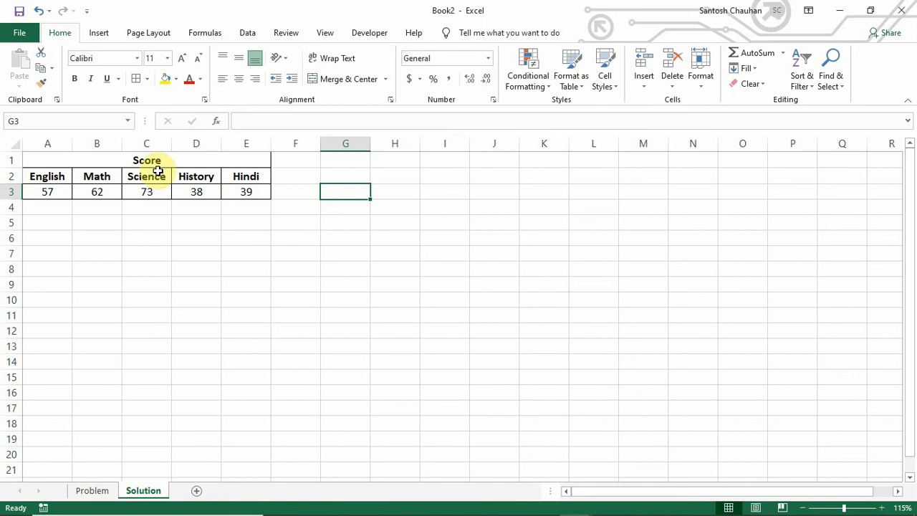
- Inspect cells B1 and C1 under the Score heading to check whether they are merged
left_click(107, 159)
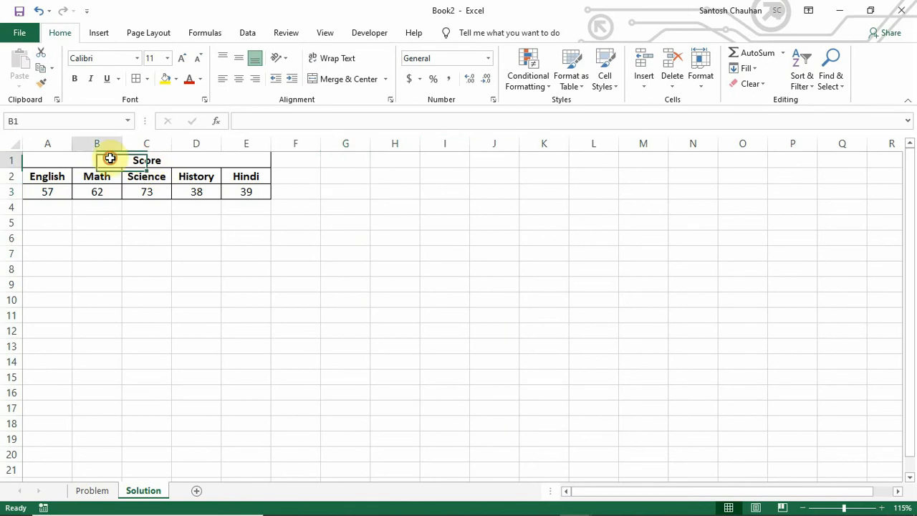
left_click(148, 162)
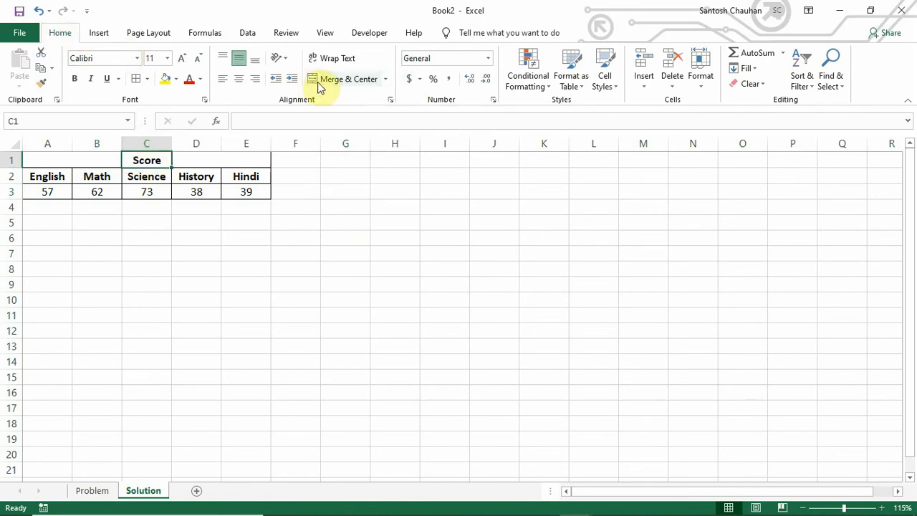
left_click(198, 240)
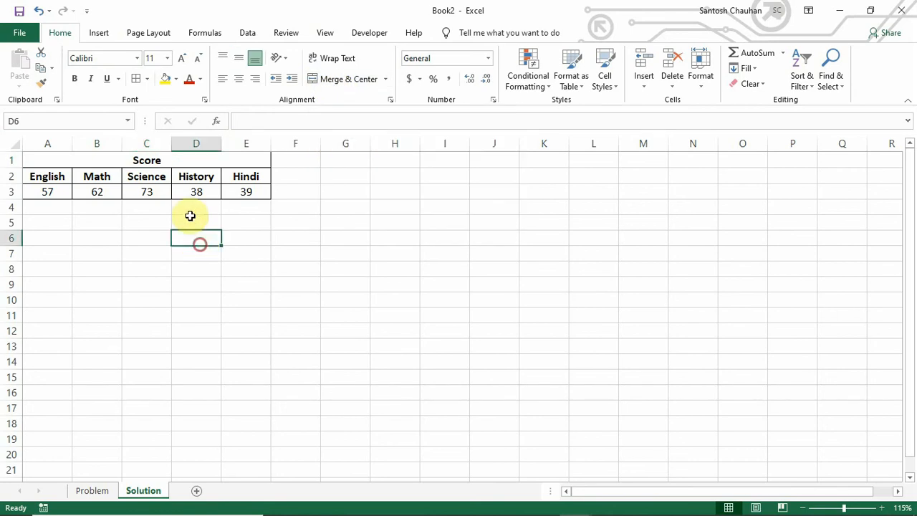
left_click(147, 161)
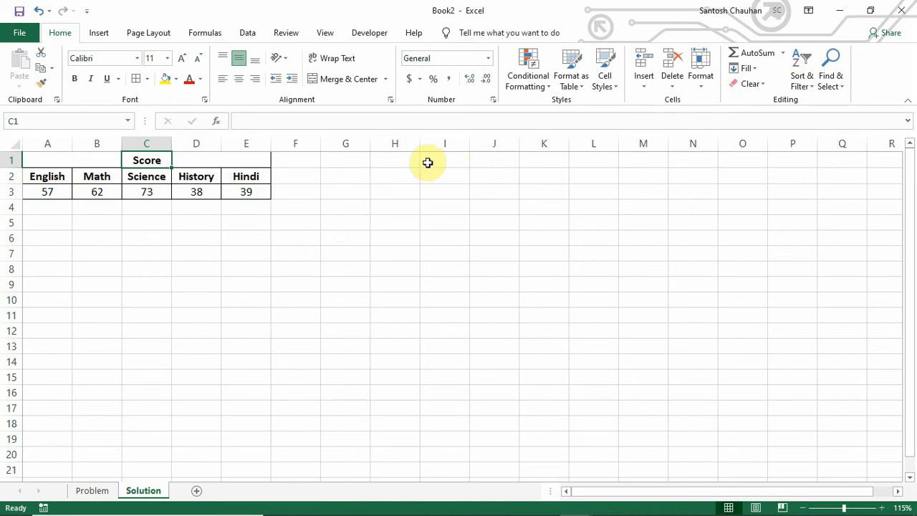
- Enter the sample text "english math" in cell G1
left_click(365, 159)
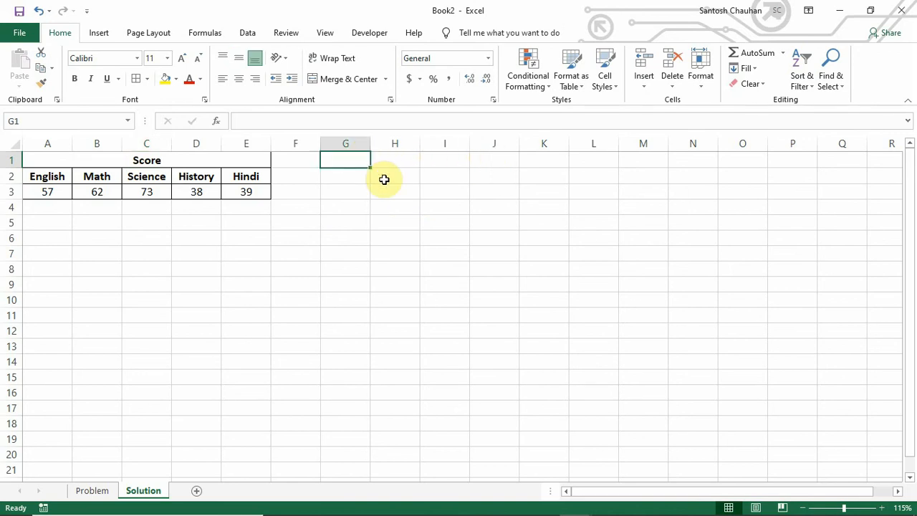
type("english")
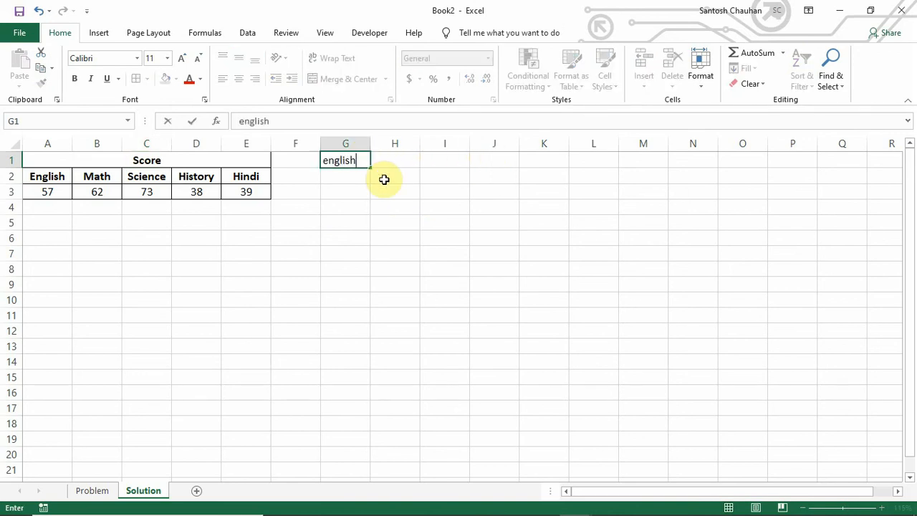
type(" math")
key("Return")
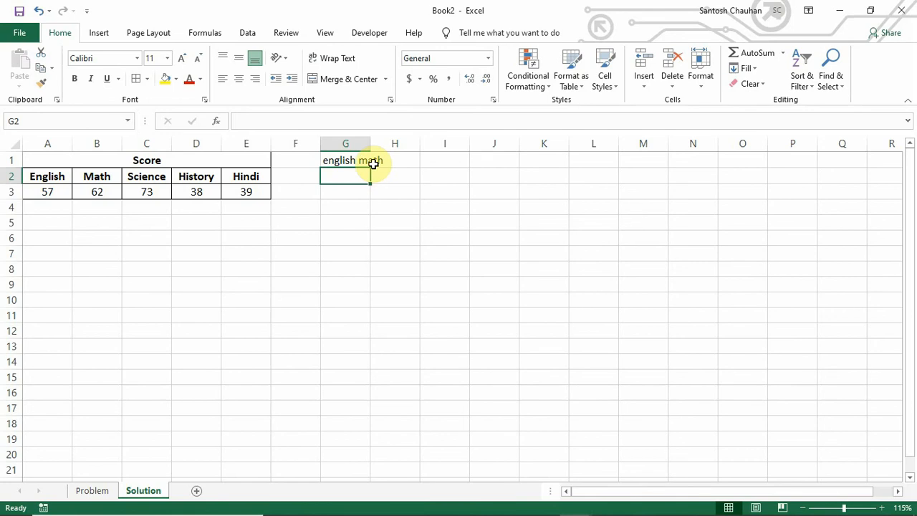
- Try widening column G to fit the "english math" text, and narrow it back so the text spills into column H
left_click_drag(370, 146, 390, 146)
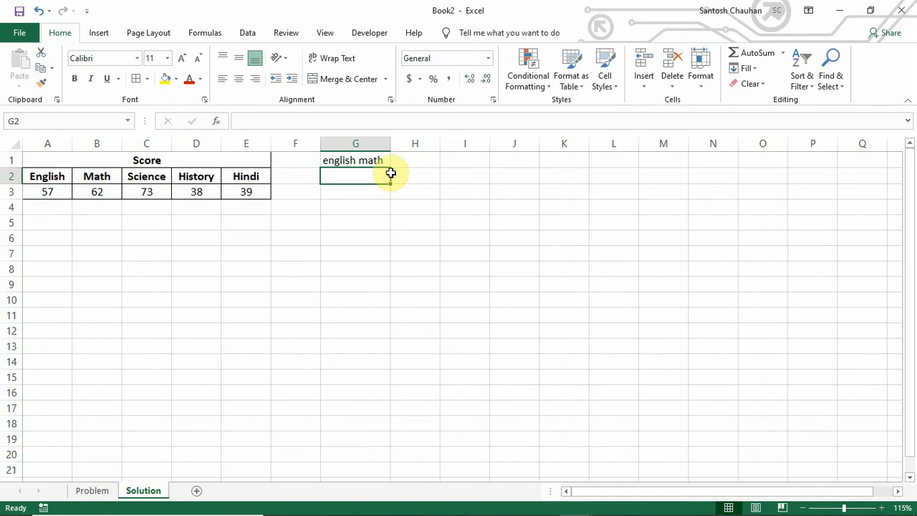
left_click_drag(391, 144, 395, 162)
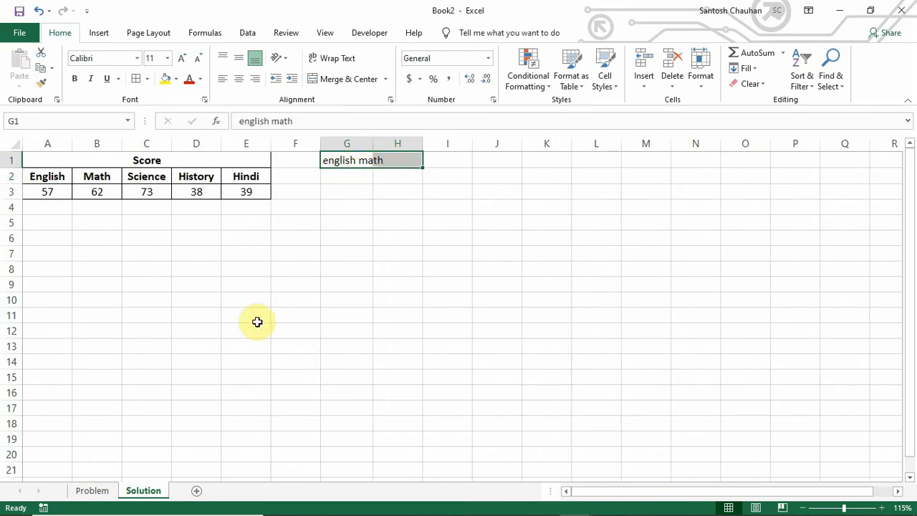
left_click(349, 207)
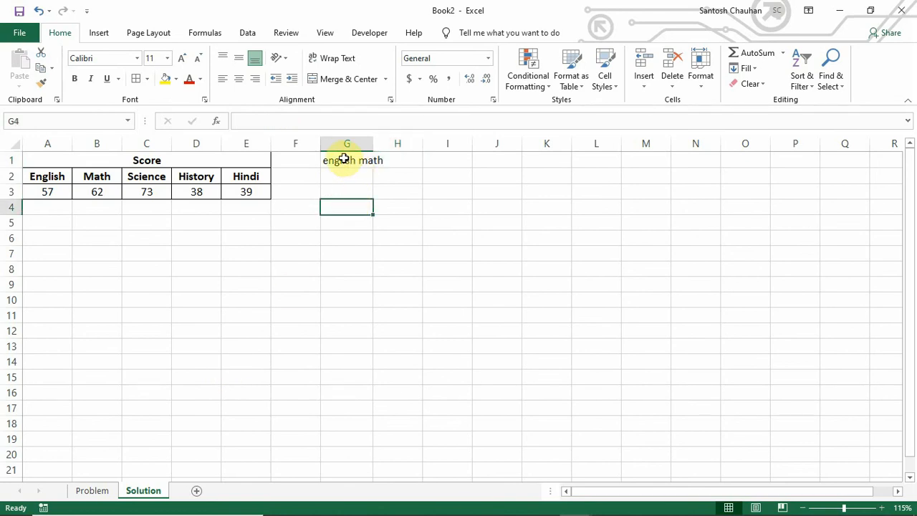
left_click(350, 175)
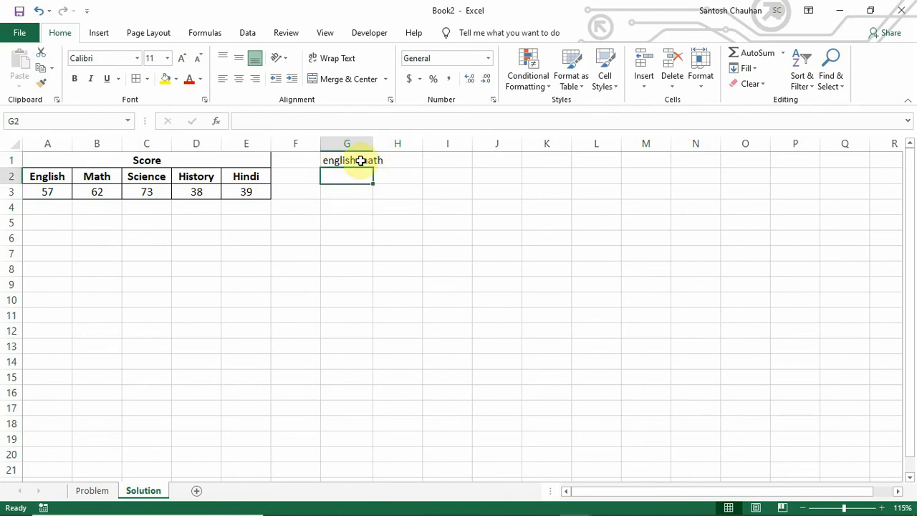
- Open the Format Cells dialog for cells G1:H1 and move it clear of the sample text
left_click_drag(350, 158, 395, 162)
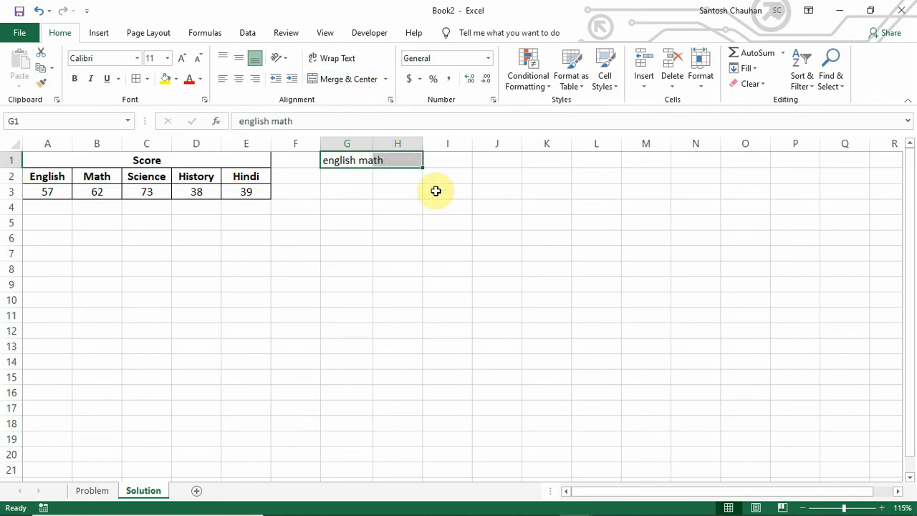
right_click(348, 165)
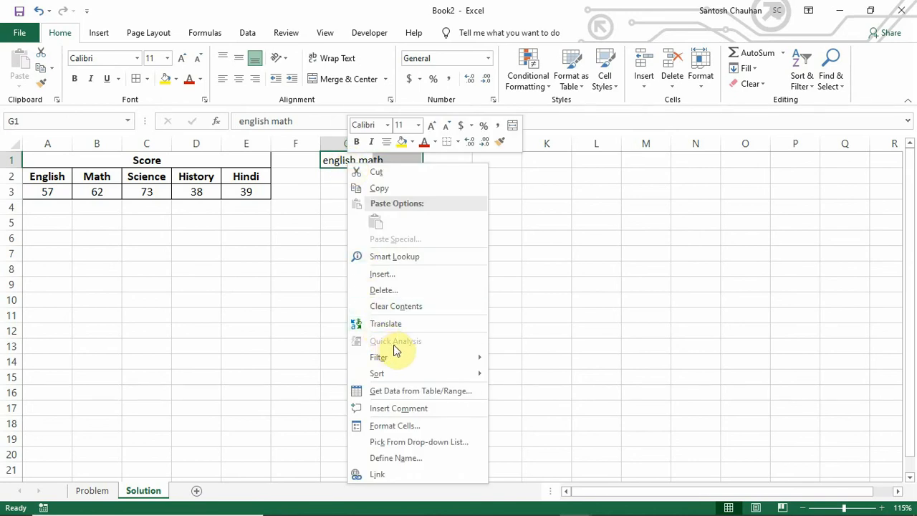
left_click(503, 167)
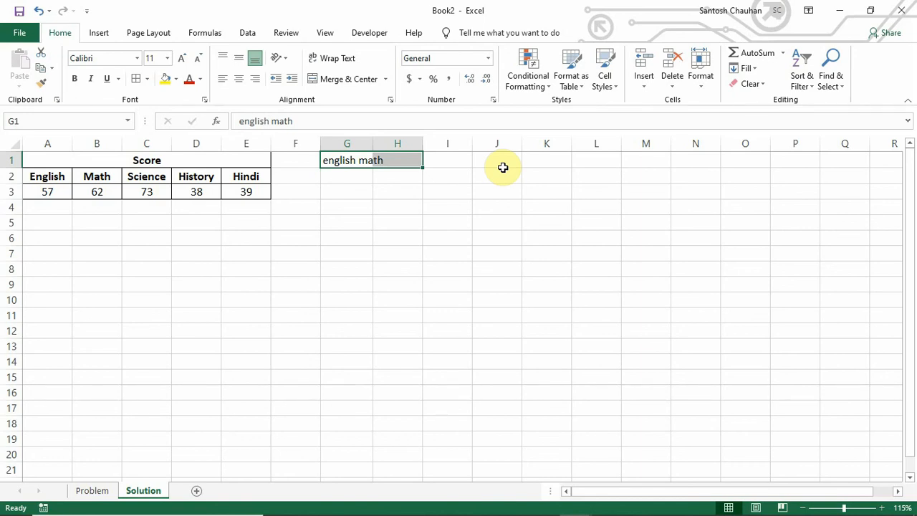
key("ctrl+1")
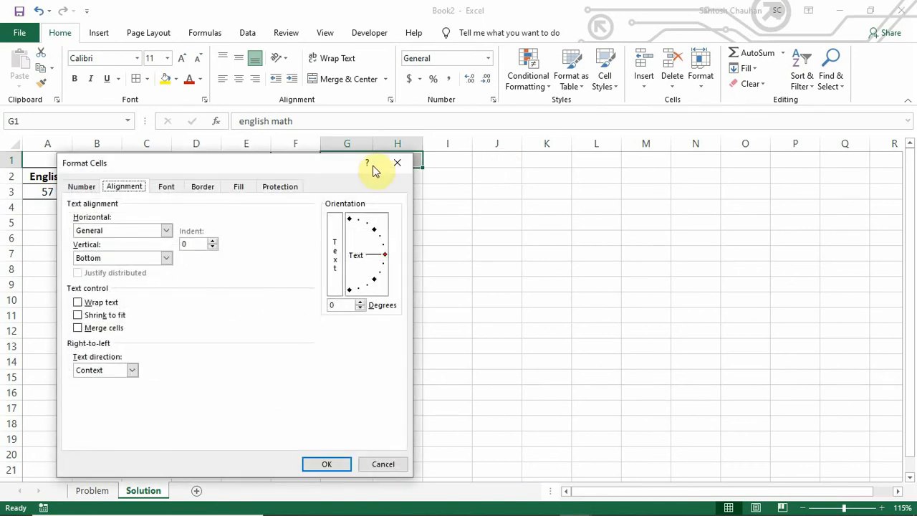
left_click_drag(311, 164, 686, 128)
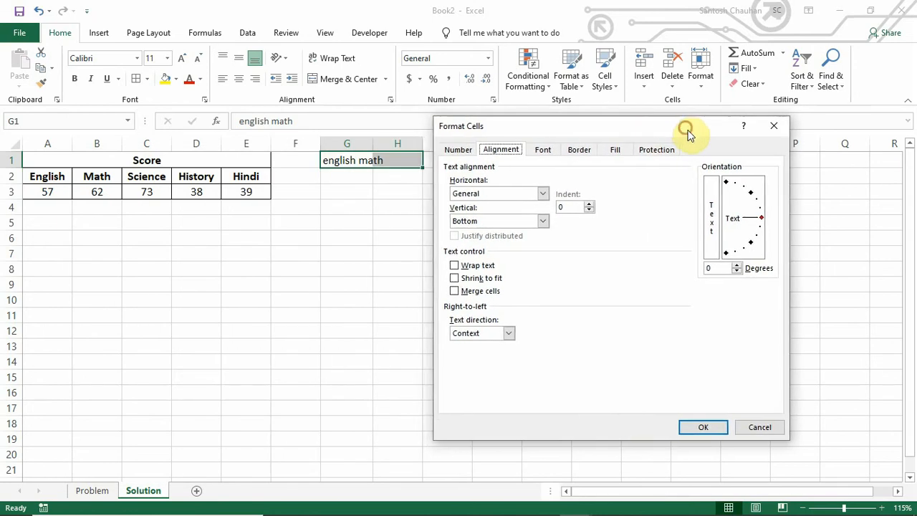
- Set the horizontal alignment of cells G1:H1 to Center Across Selection and apply it
left_click(459, 150)
left_click(542, 149)
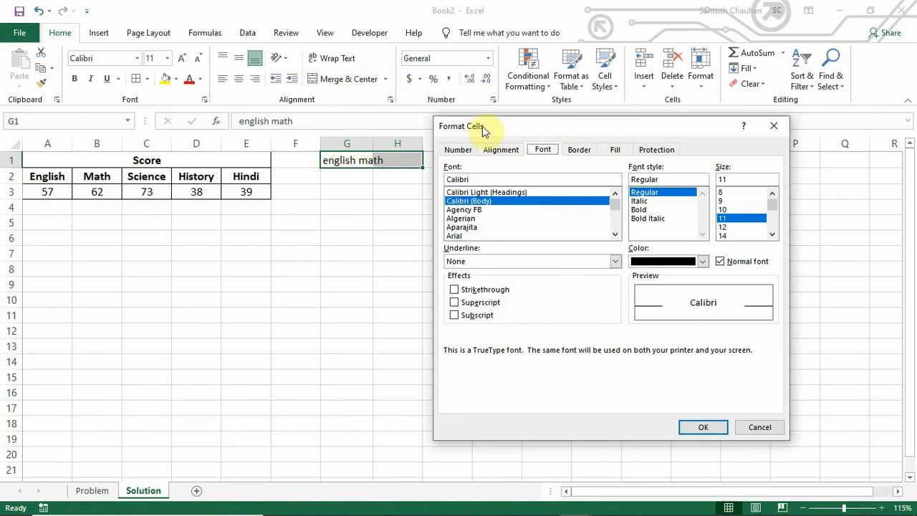
left_click_drag(501, 127, 523, 184)
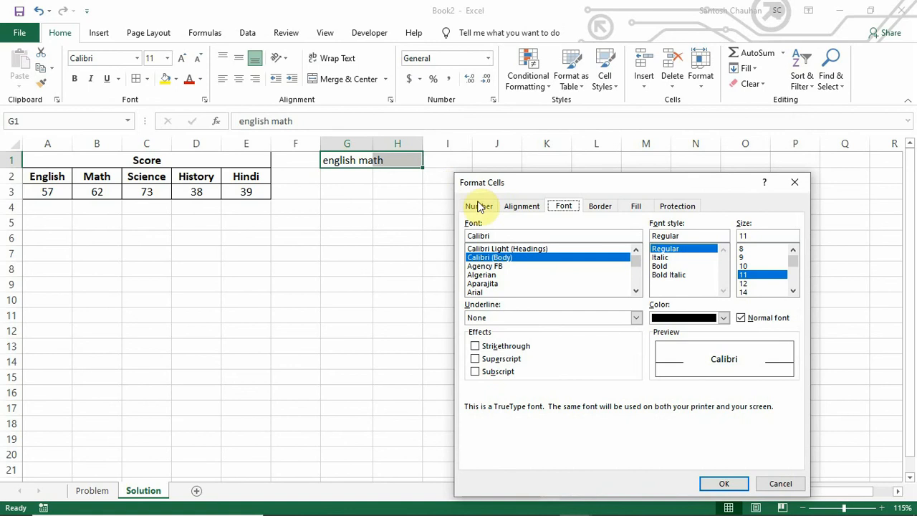
left_click(521, 207)
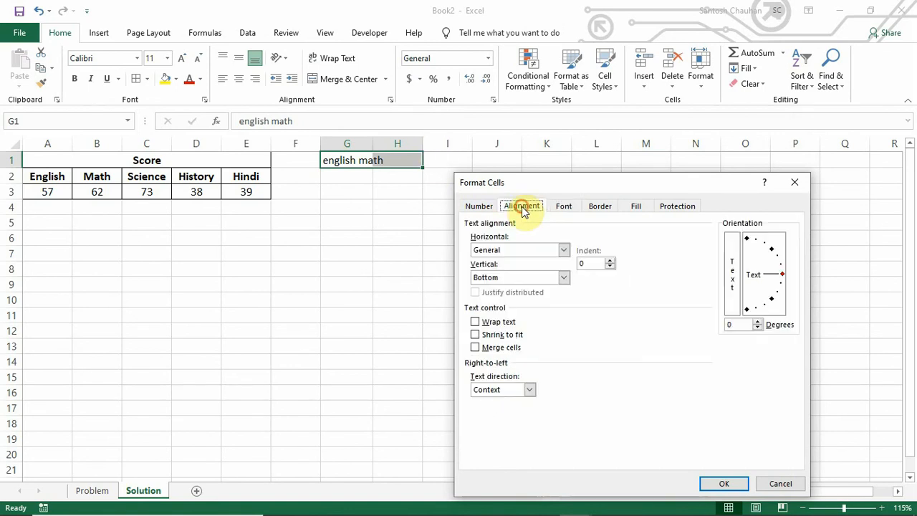
left_click(491, 250)
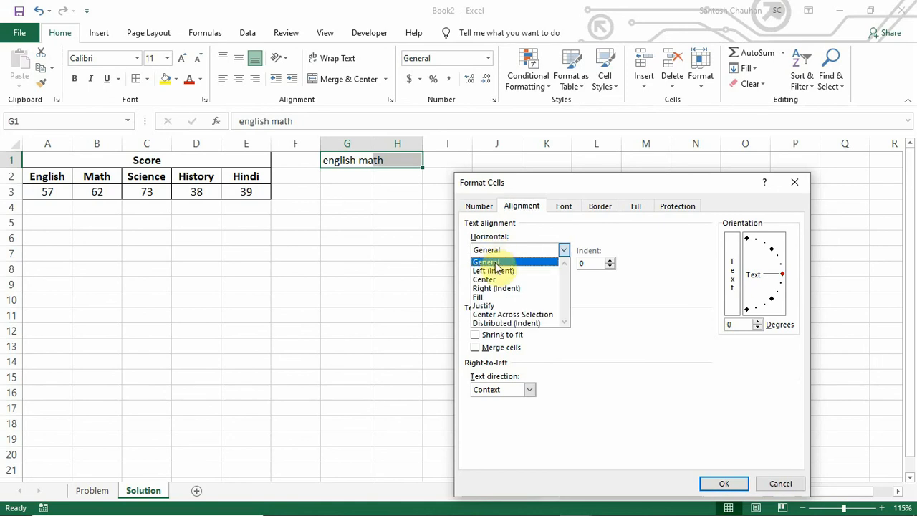
left_click(497, 317)
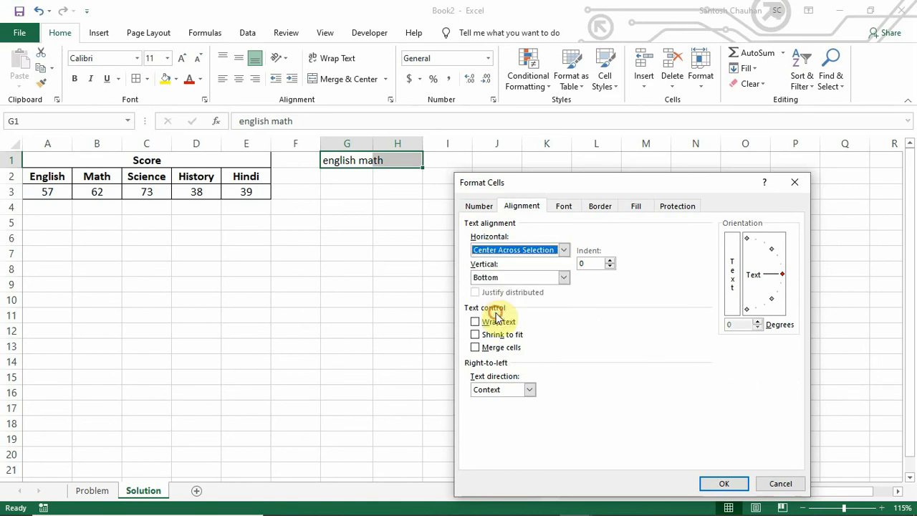
left_click(724, 484)
left_click(429, 254)
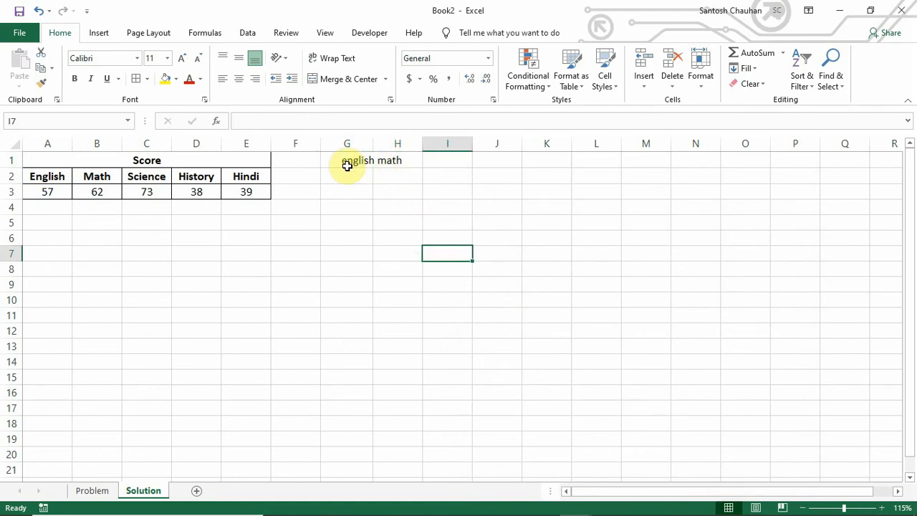
- Inspect cell G1 and the cells below the centred text to check whether G1 and H1 are merged
left_click(354, 208)
left_click(356, 159)
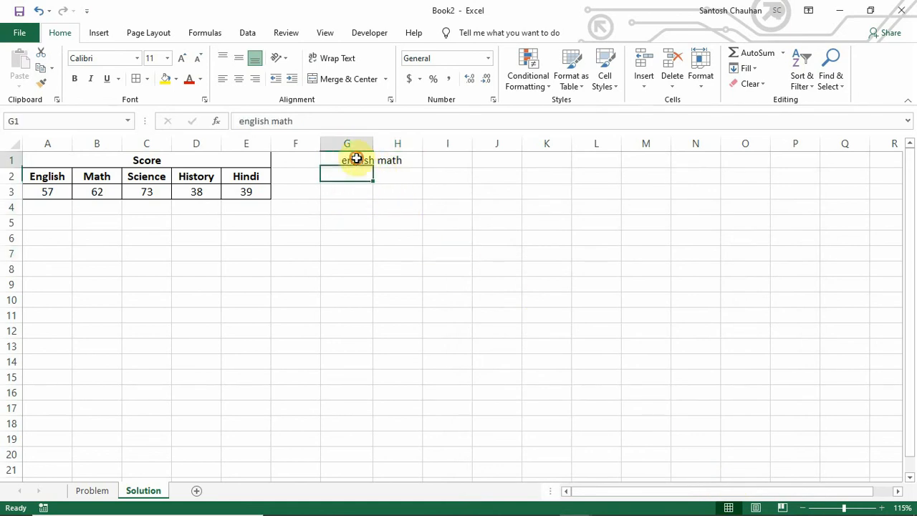
left_click(367, 206)
left_click(399, 192)
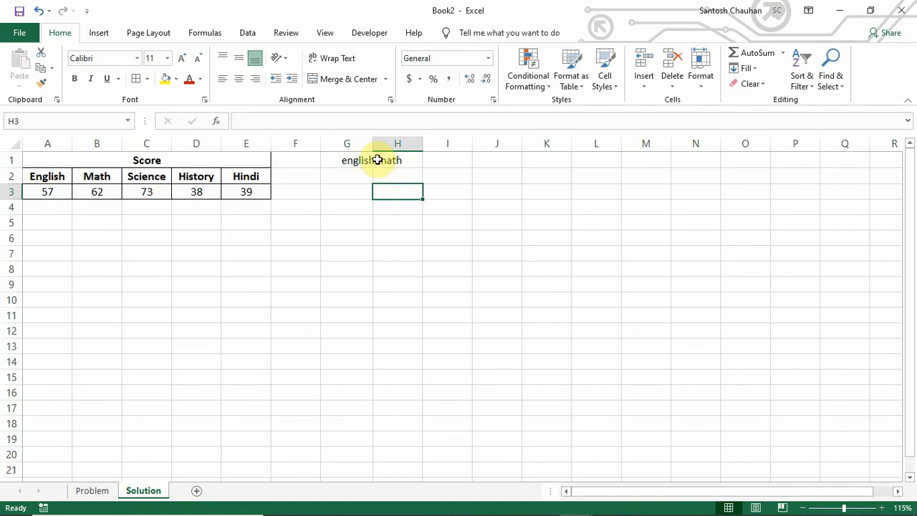
- Add an outside border around cells G1:H1 holding the centred "english math" text
left_click(353, 160)
left_click_drag(353, 160, 406, 158)
left_click(394, 237)
left_click(136, 79)
left_click(435, 222)
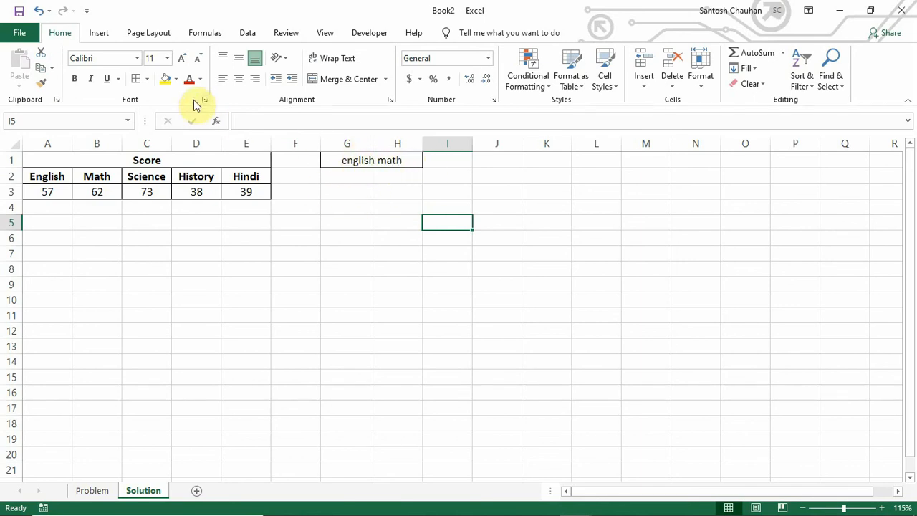
- Select cells G1:H1 and columns G, H and I one at a time to check that the columns can be selected individually
left_click(350, 160)
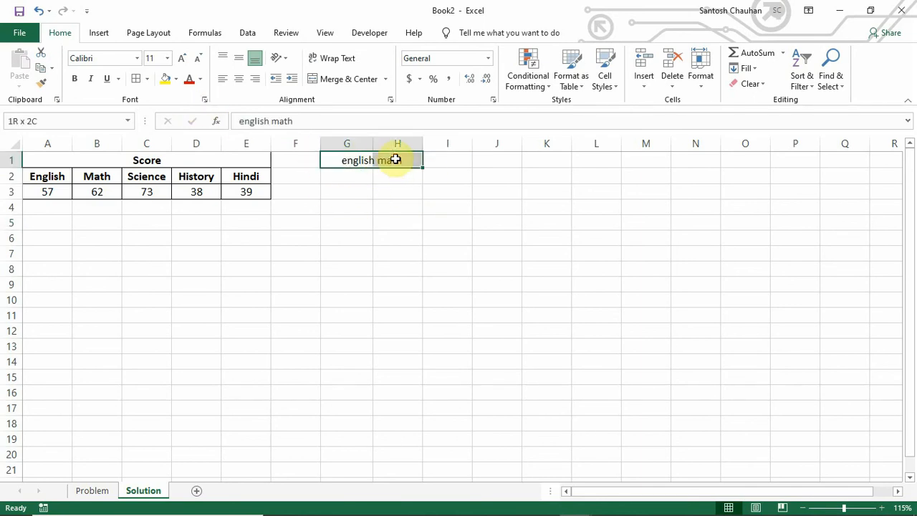
left_click(373, 188)
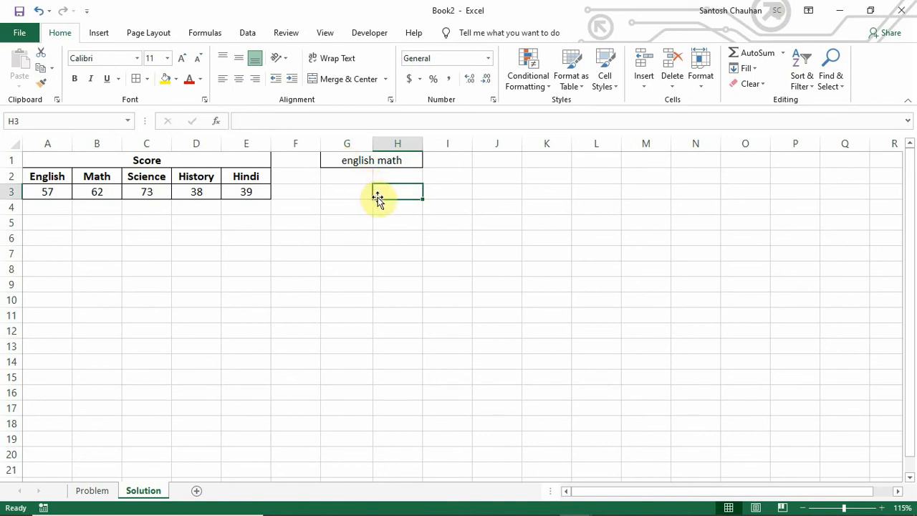
left_click(342, 143)
left_click(391, 143)
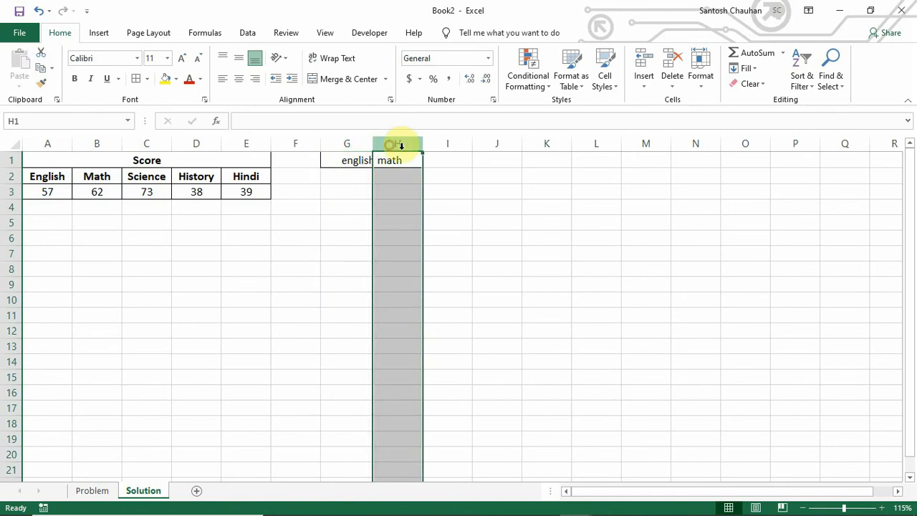
left_click(452, 143)
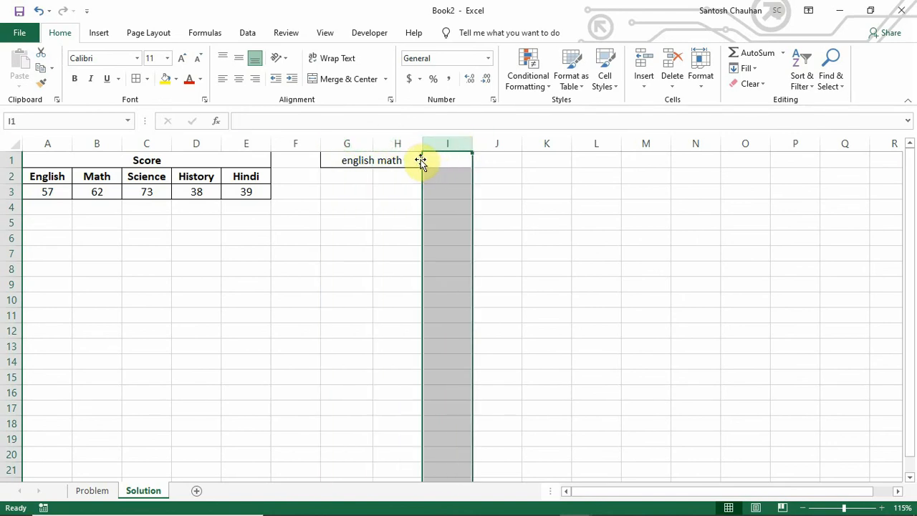
left_click(376, 195)
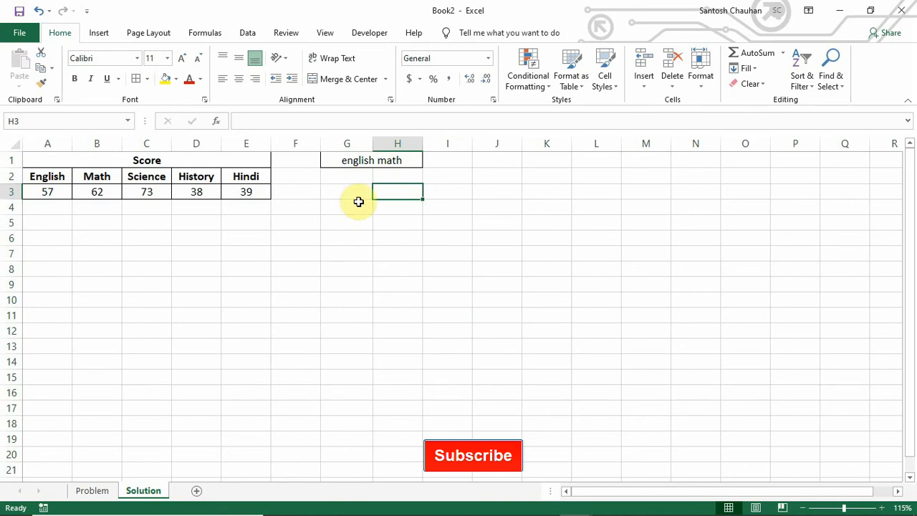
left_click_drag(359, 159, 398, 159)
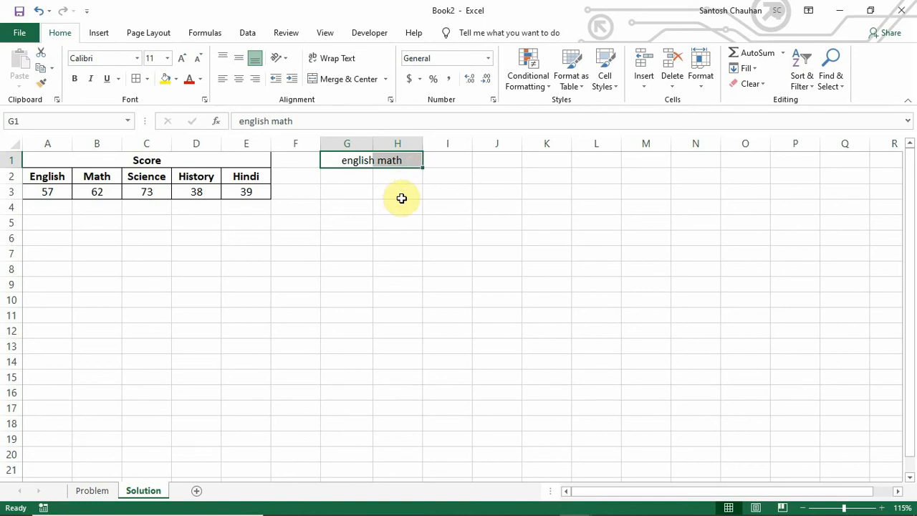
left_click(350, 179)
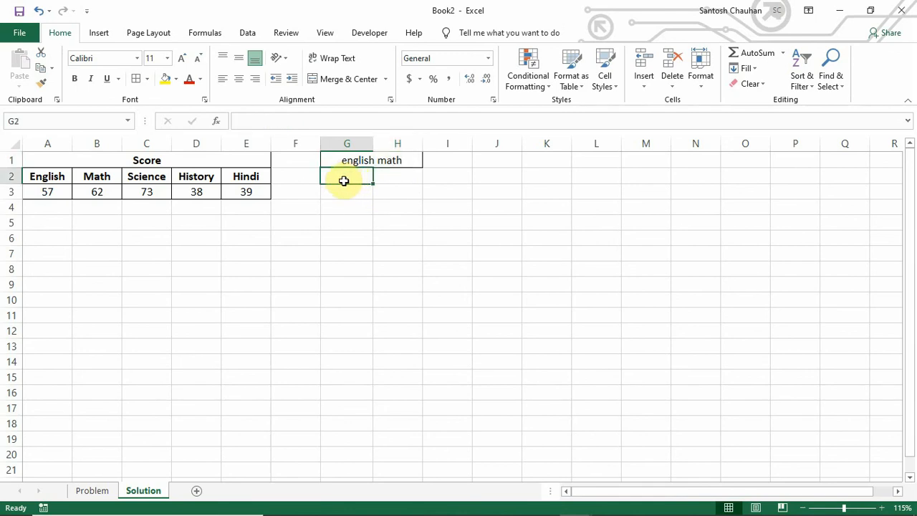